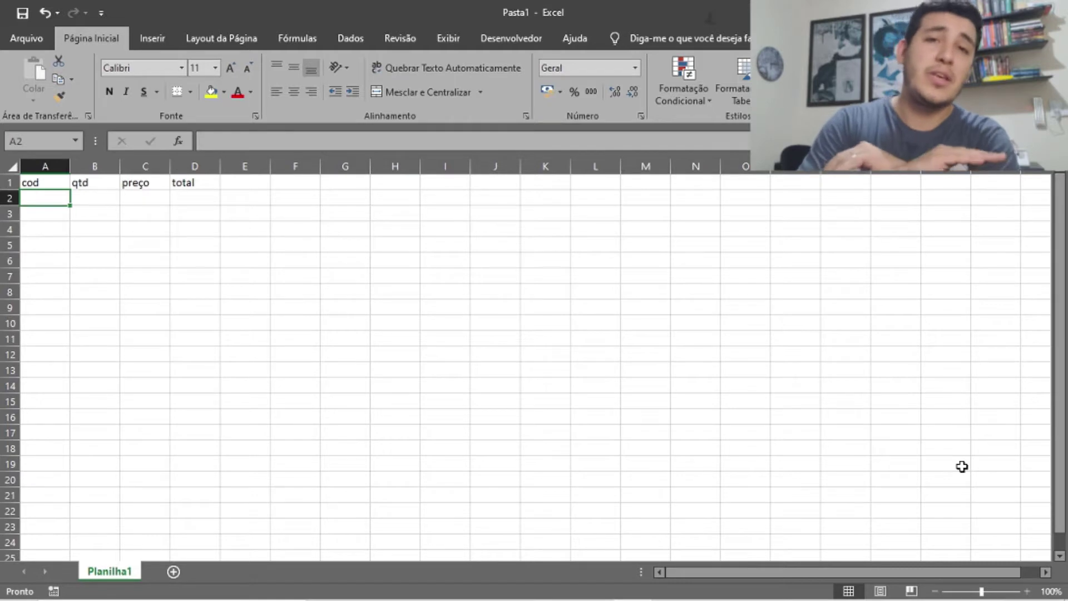
# Enter WEGE3 as the code in A2 and repeat it in A3
pyautogui.write('WEGE3')
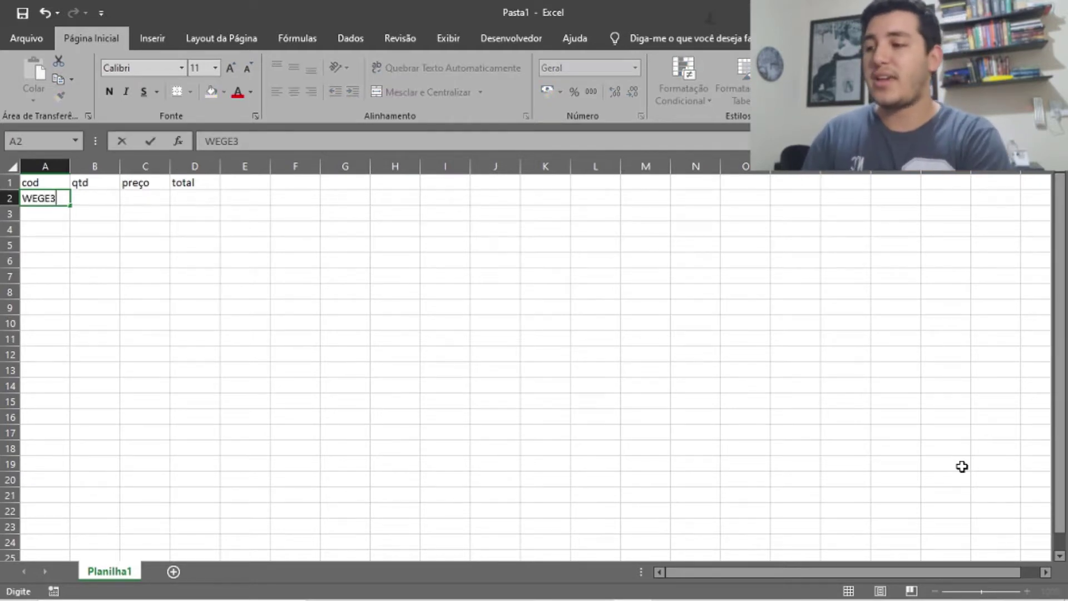
pyautogui.press('Return')
pyautogui.hotkey('ctrl', 'd')
pyautogui.press('Up')
pyautogui.hotkey('shift', 'Down')
pyautogui.hotkey('shift', 'Down')
pyautogui.hotkey('shift', 'Up')
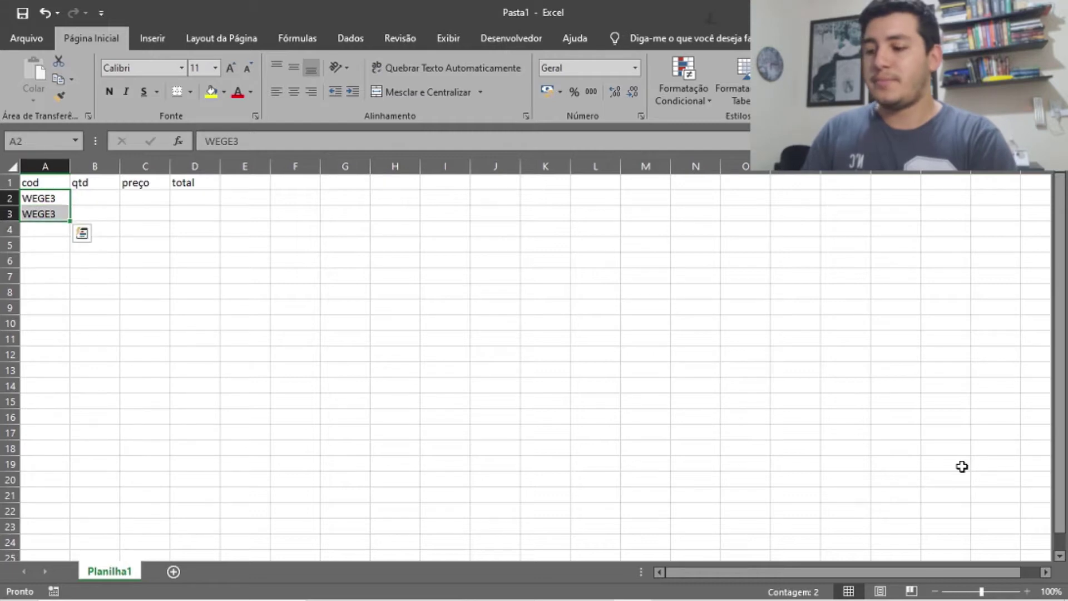
# Copy the WEGE3 code from A2:A3 down the cod column through A15
pyautogui.hotkey('ctrl', 'c')
pyautogui.hotkey('shift', 'Down')
pyautogui.hotkey('shift', 'Down')
pyautogui.hotkey('shift', 'Down')
pyautogui.hotkey('shift', 'Down')
pyautogui.hotkey('shift', 'Down')
pyautogui.hotkey('shift', 'Down')
pyautogui.hotkey('shift', 'Down')
pyautogui.hotkey('shift', 'Down')
pyautogui.hotkey('shift', 'Down')
pyautogui.hotkey('shift', 'Down')
pyautogui.hotkey('shift', 'Down')
pyautogui.hotkey('shift', 'Down')
pyautogui.hotkey('ctrl', 'v')
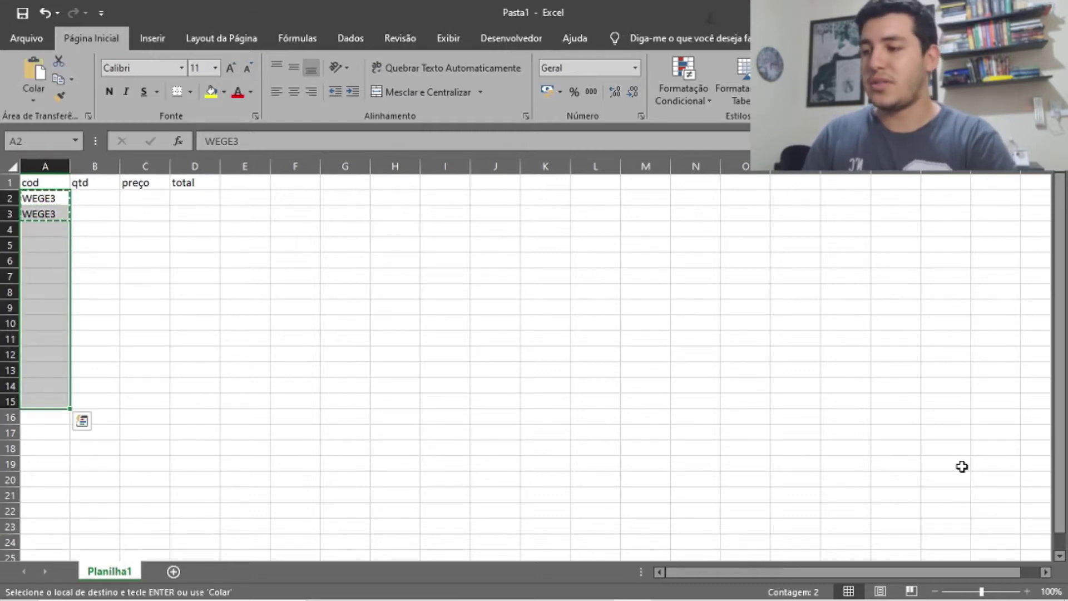
# Enter the quantities 30, 20, 200 and 40 in B2:B5
pyautogui.press('Right')
pyautogui.press('Down')
pyautogui.press('Right')
pyautogui.press('Up')
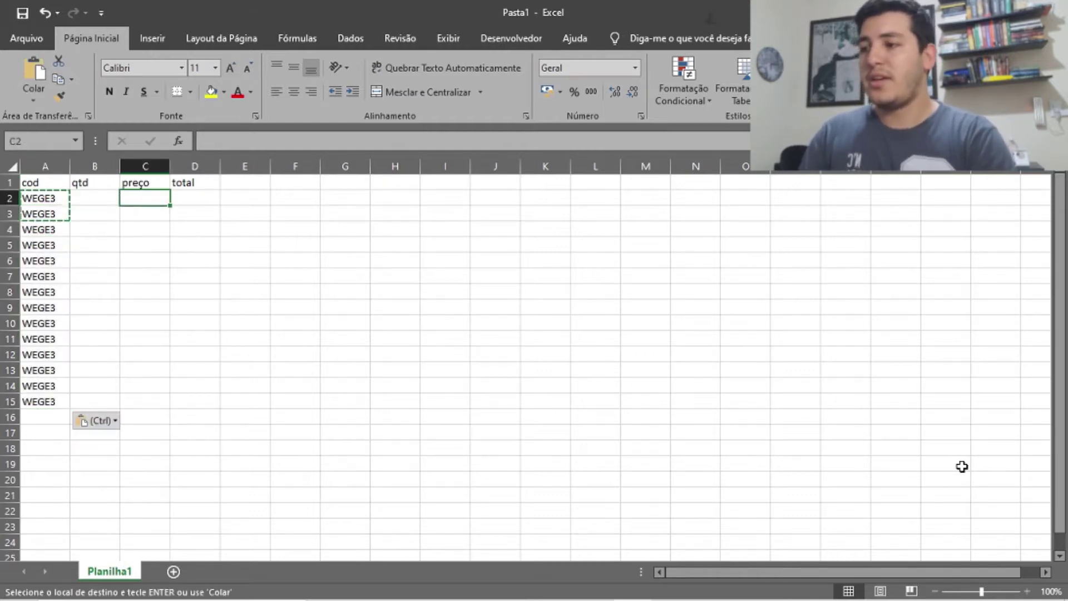
pyautogui.press('Left')
pyautogui.press('Escape')
pyautogui.write('30')
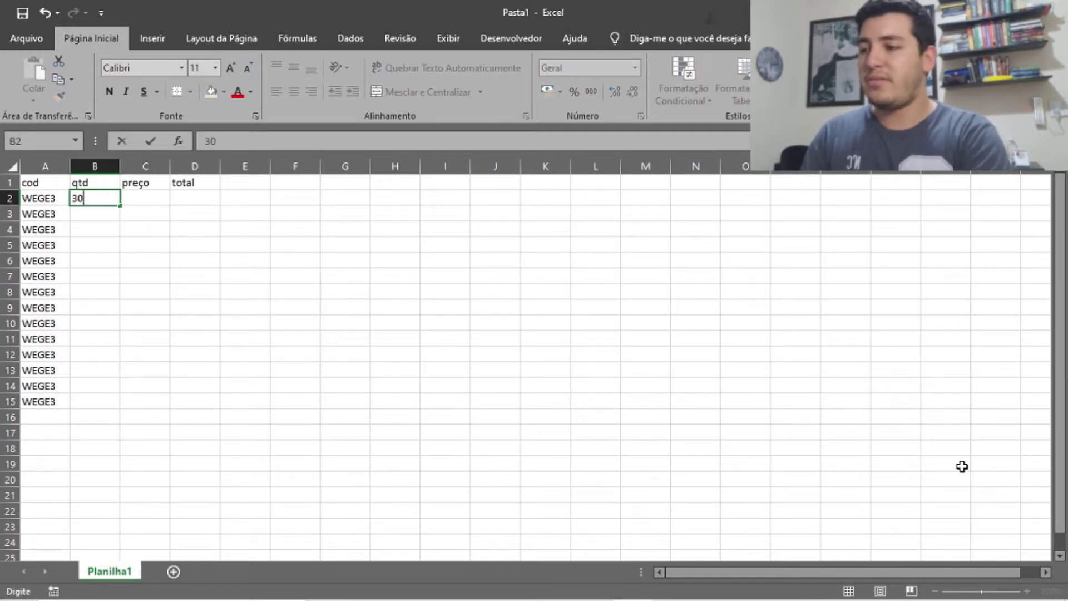
pyautogui.press('Return')
pyautogui.write('200')
pyautogui.press('Return')
pyautogui.write('200')
pyautogui.press('Return')
pyautogui.write('40')
pyautogui.press('Return')
# Enter the quantities 60, 70, 90 and 200 in B6:B9
pyautogui.write('60')
pyautogui.press('Return')
pyautogui.write('70')
pyautogui.press('Return')
pyautogui.write('90')
pyautogui.press('Return')
pyautogui.write('200')
pyautogui.press('Return')
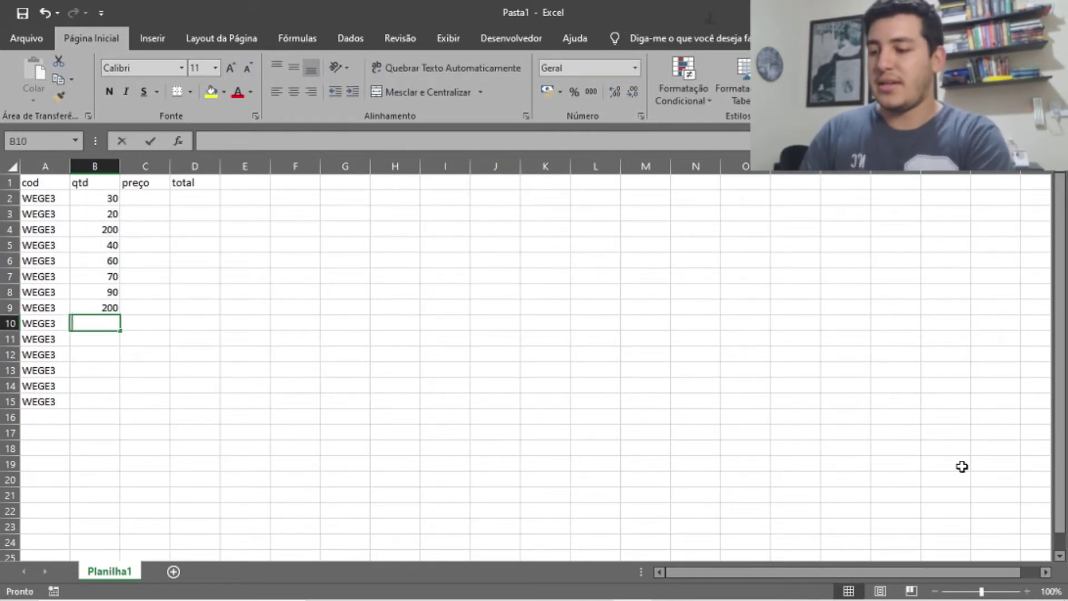
# Enter the quantities 15, 66, 88, 29, 58 and 100 in B10:B15
pyautogui.write('15')
pyautogui.press('Return')
pyautogui.write('66')
pyautogui.press('Return')
pyautogui.write('88')
pyautogui.press('Return')
pyautogui.write('29')
pyautogui.press('Return')
pyautogui.write('5')
pyautogui.press('Return')
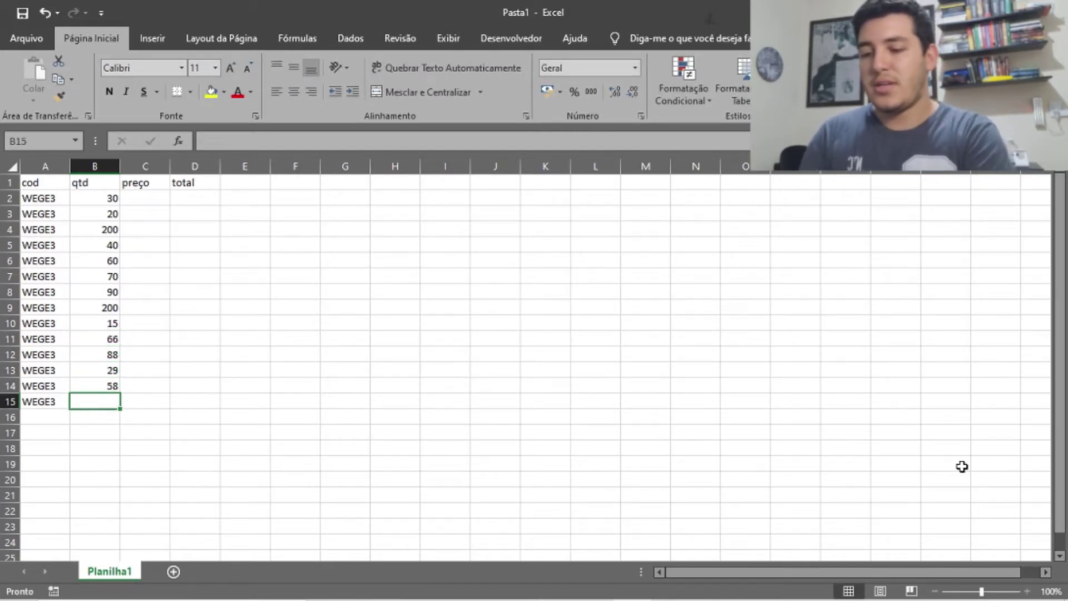
pyautogui.write('100')
pyautogui.press('Return')
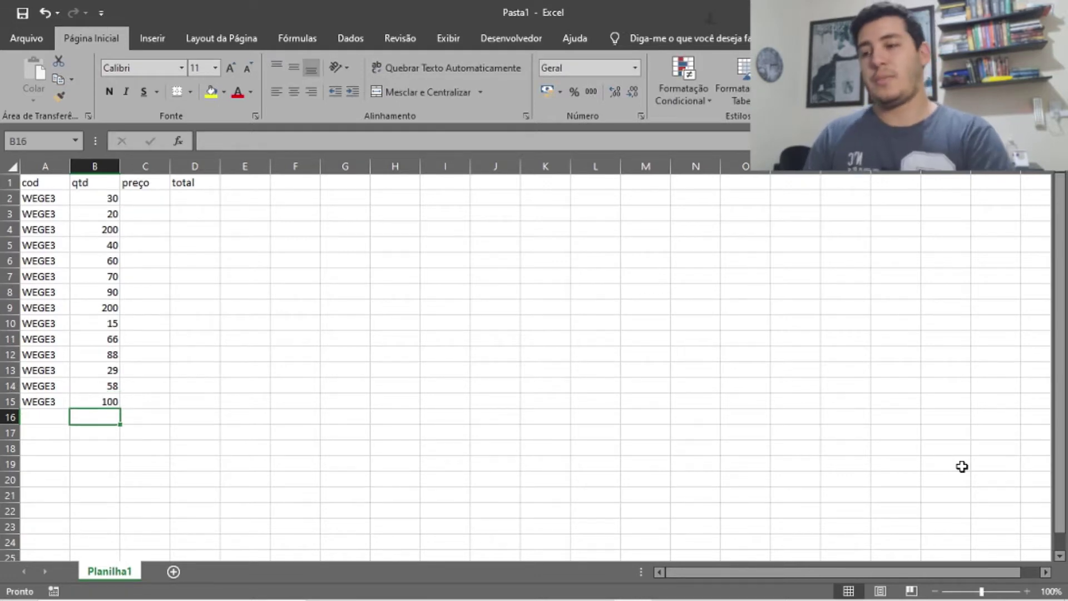
# Enter the prices 17, 19 and 19 in C2:C4
pyautogui.press('Up')
pyautogui.press('Right')
pyautogui.press('Up')
pyautogui.press('Up')
pyautogui.press('Up')
pyautogui.press('Up')
pyautogui.press('Up')
pyautogui.press('Up')
pyautogui.press('Up')
pyautogui.press('Up')
pyautogui.press('Up')
pyautogui.press('Up')
pyautogui.press('Up')
pyautogui.press('Up')
pyautogui.press('Up')
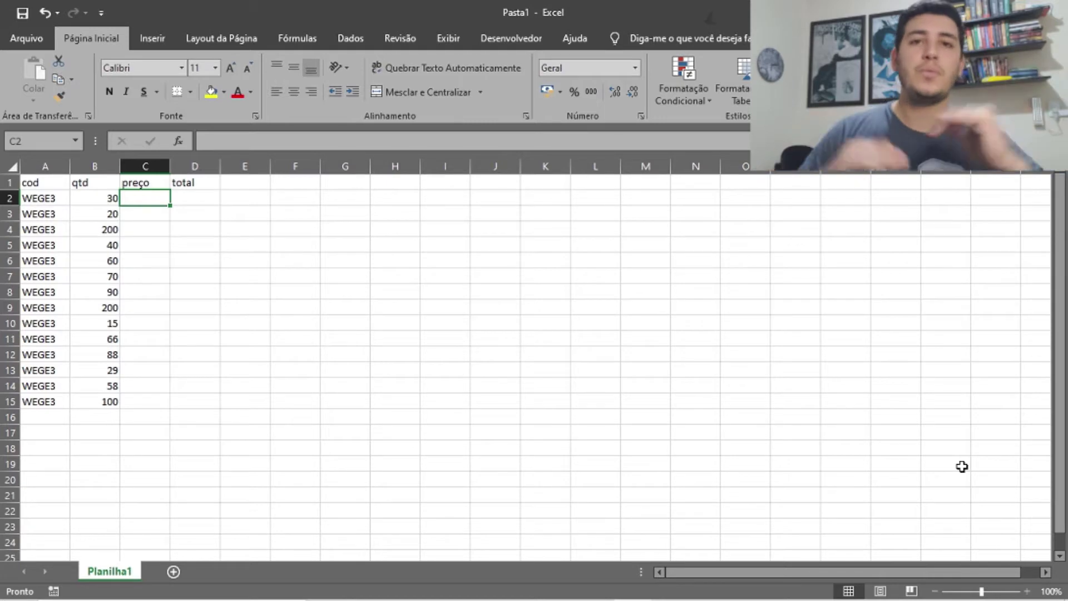
pyautogui.write('17')
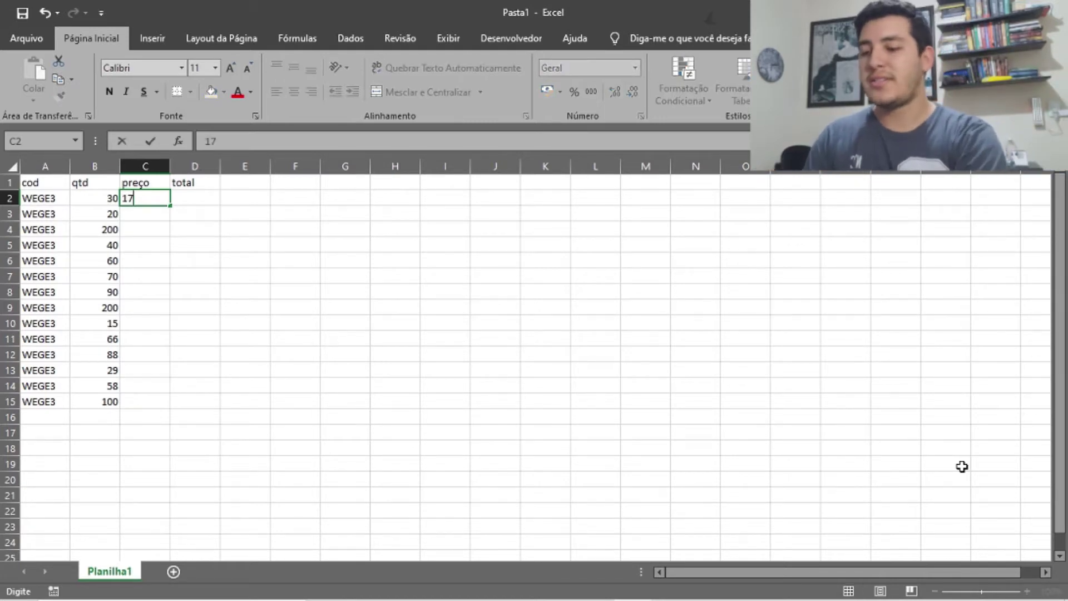
pyautogui.press('Return')
pyautogui.press('Return')
pyautogui.write('19')
pyautogui.press('Return')
pyautogui.press('Up')
pyautogui.press('Up')
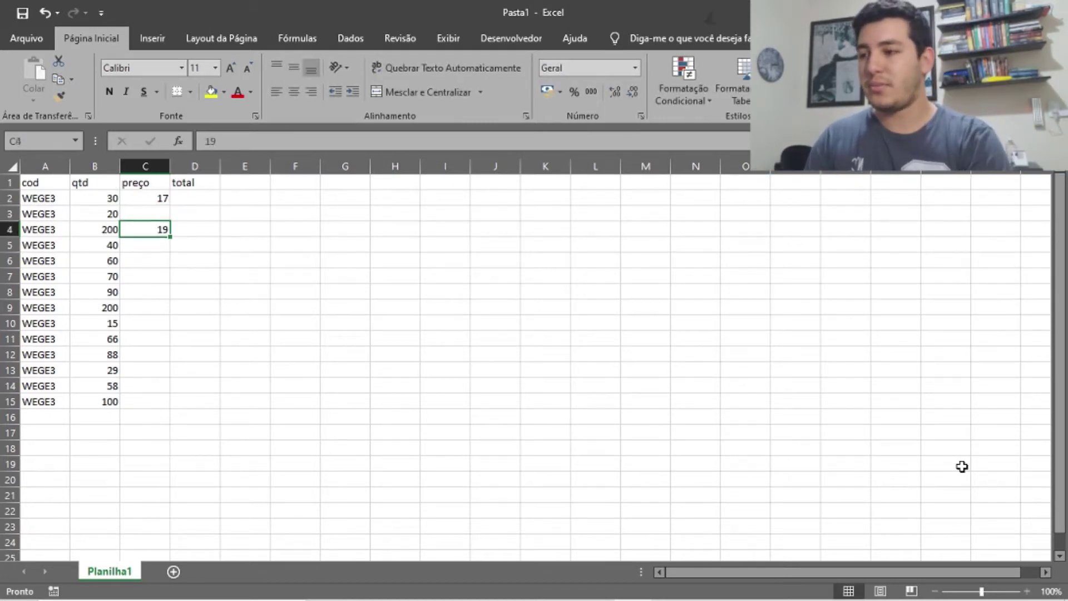
pyautogui.write('19')
pyautogui.press('Return')
pyautogui.press('Return')
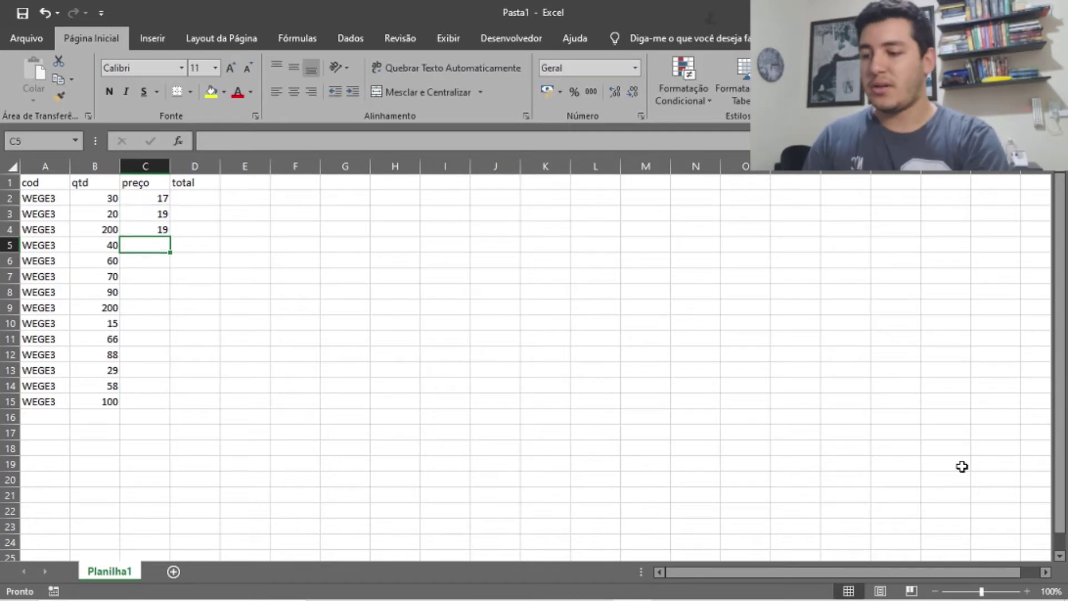
# Enter the prices 20, 25, 26 and 27 in C5:C8
pyautogui.write('20')
pyautogui.press('Return')
pyautogui.write('25')
pyautogui.press('Return')
pyautogui.write('26')
pyautogui.press('Return')
pyautogui.write('27')
pyautogui.press('Return')
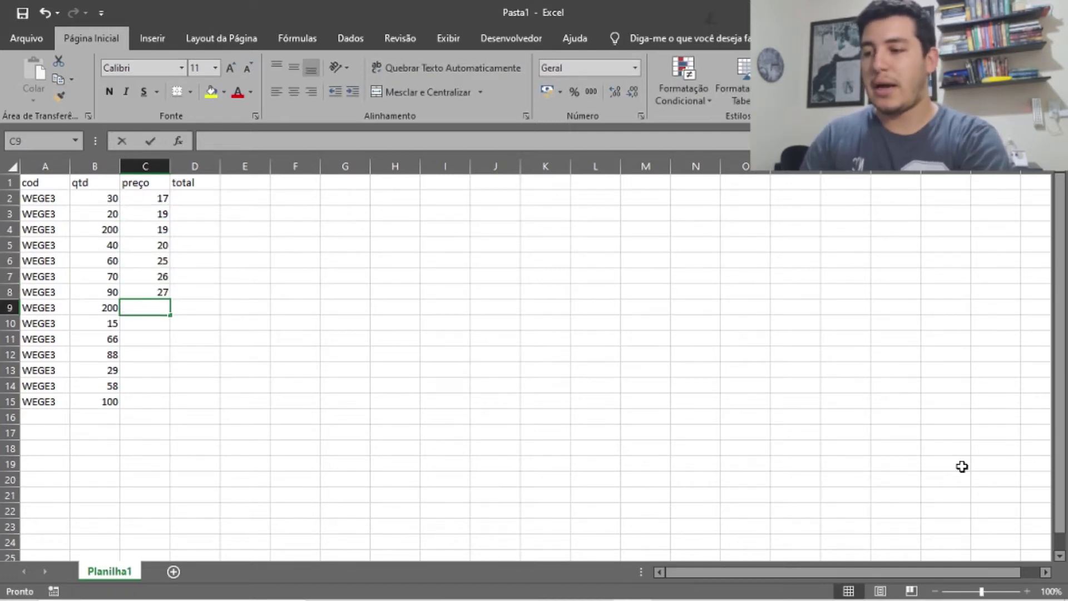
# Enter the prices 40, 46, 30 and 35 in C9:C12
pyautogui.write('40')
pyautogui.press('Return')
pyautogui.write('46')
pyautogui.press('Return')
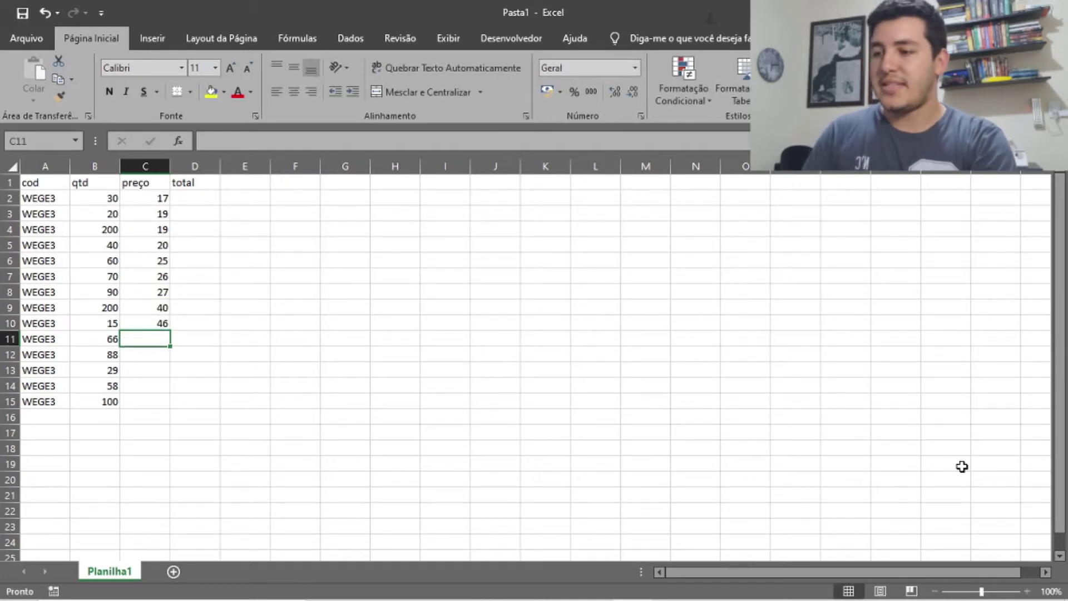
pyautogui.write('30')
pyautogui.press('Return')
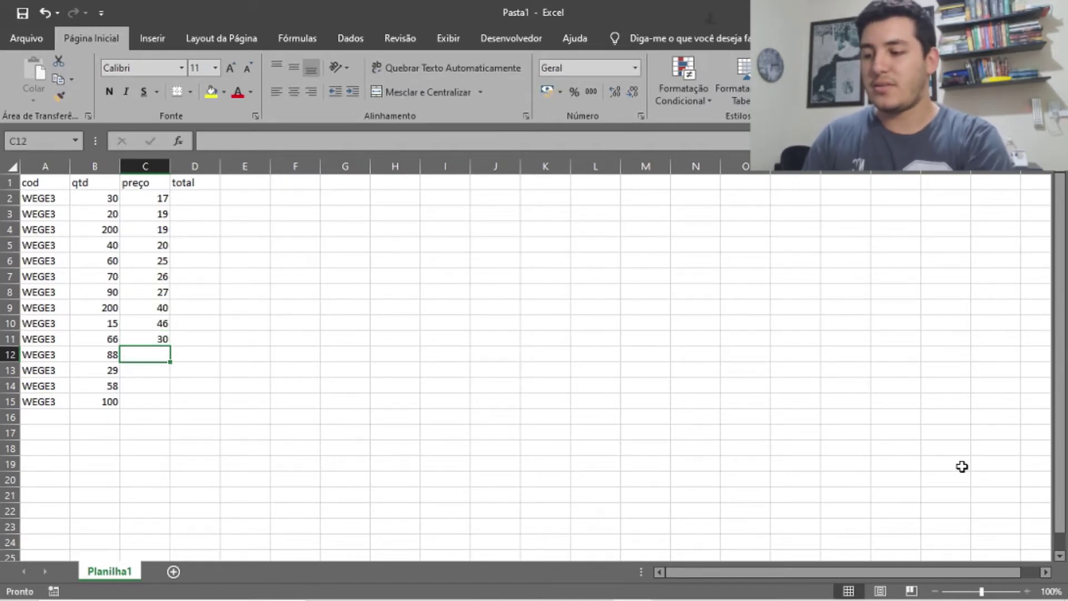
pyautogui.write('35')
pyautogui.press('Return')
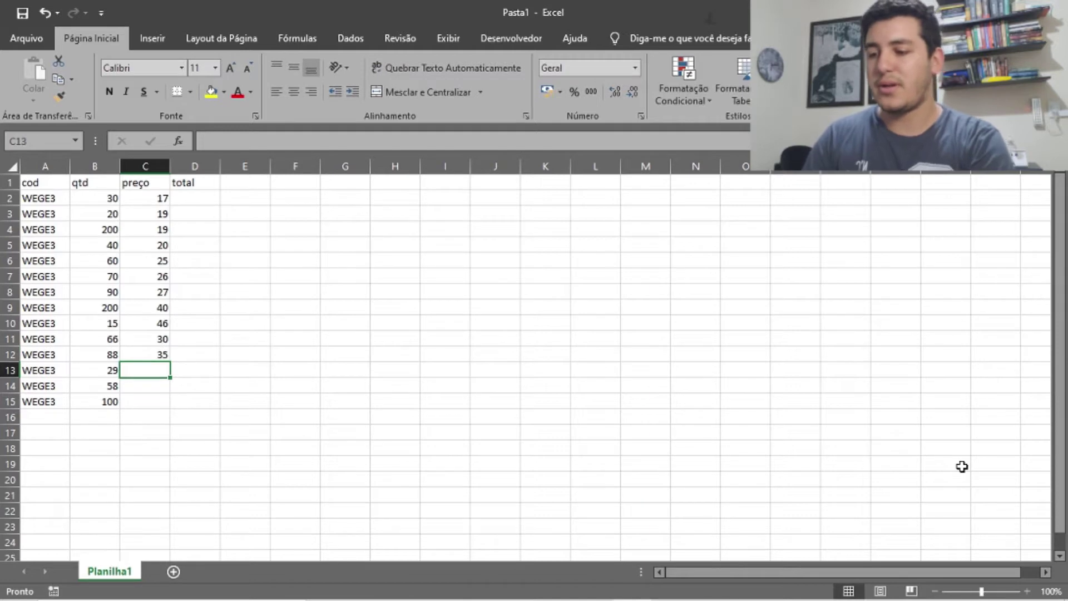
# Enter the prices 40, 50 and 60 in C13:C15
pyautogui.write('40')
pyautogui.press('Return')
pyautogui.write('50')
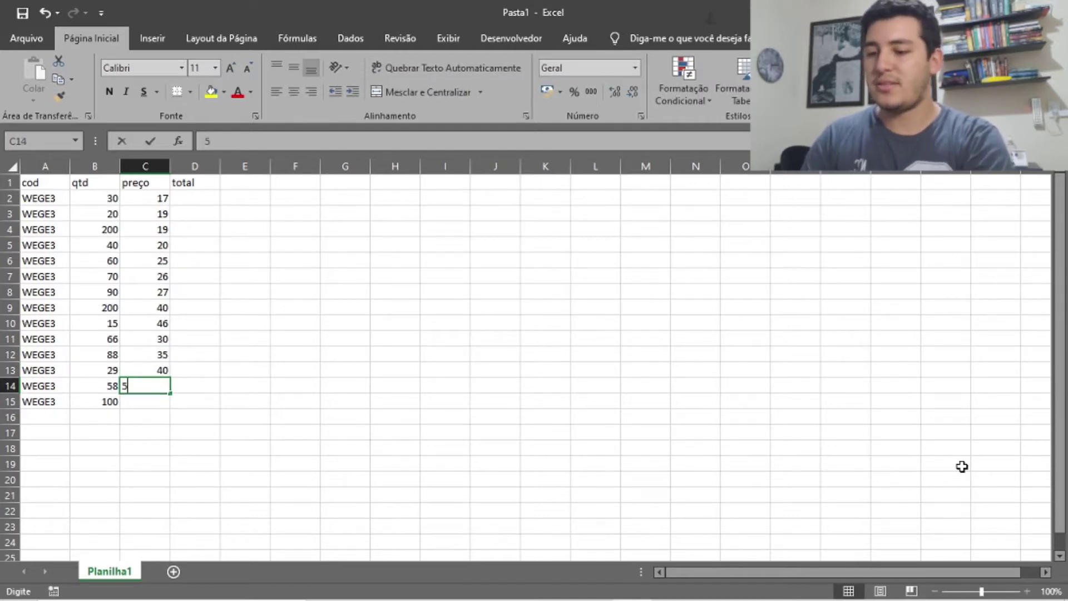
pyautogui.press('Return')
pyautogui.write('60')
pyautogui.press('Return')
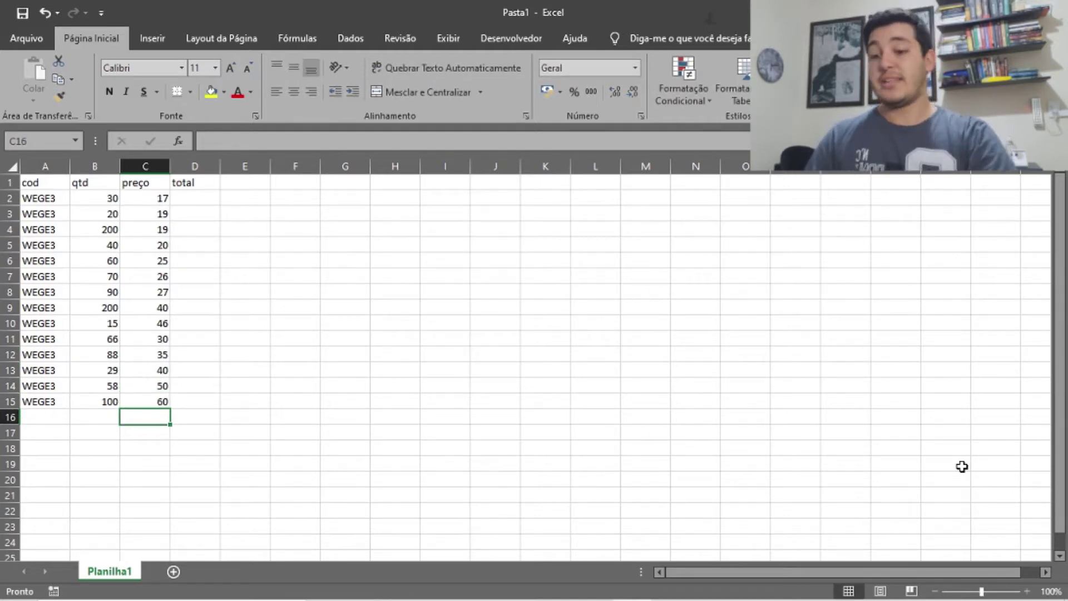
# Calculate the first total in D2 by multiplying quantity by price with =B2*C2
pyautogui.press('Right')
pyautogui.press('Up')
pyautogui.press('Up')
pyautogui.press('Up')
pyautogui.press('Up')
pyautogui.press('Up')
pyautogui.press('Up')
pyautogui.press('Up')
pyautogui.press('Up')
pyautogui.press('Up')
pyautogui.press('Up')
pyautogui.press('Up')
pyautogui.press('Up')
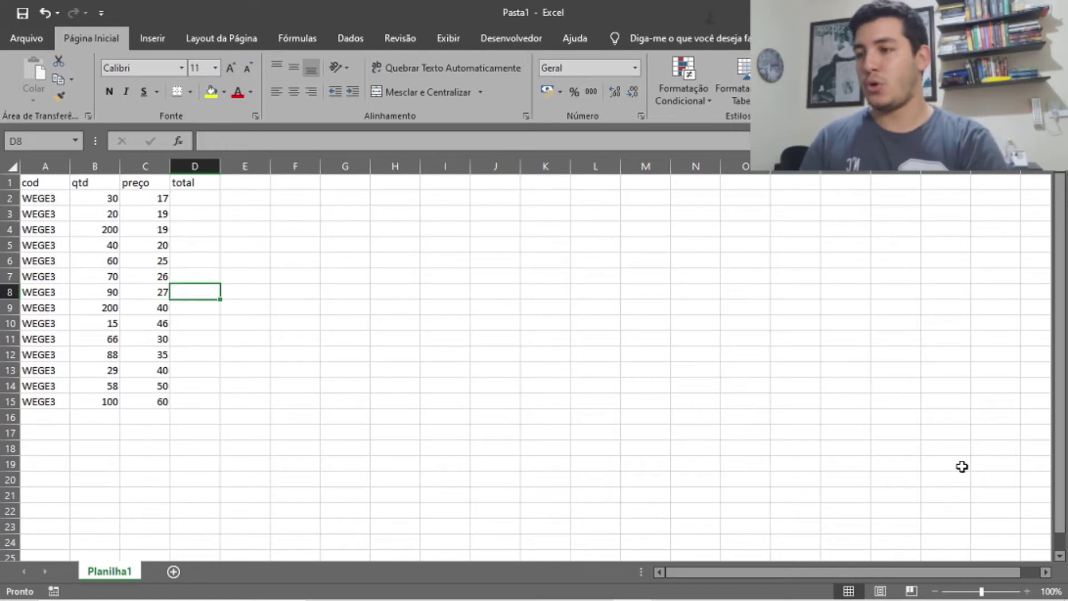
pyautogui.press('Up')
pyautogui.press('Up')
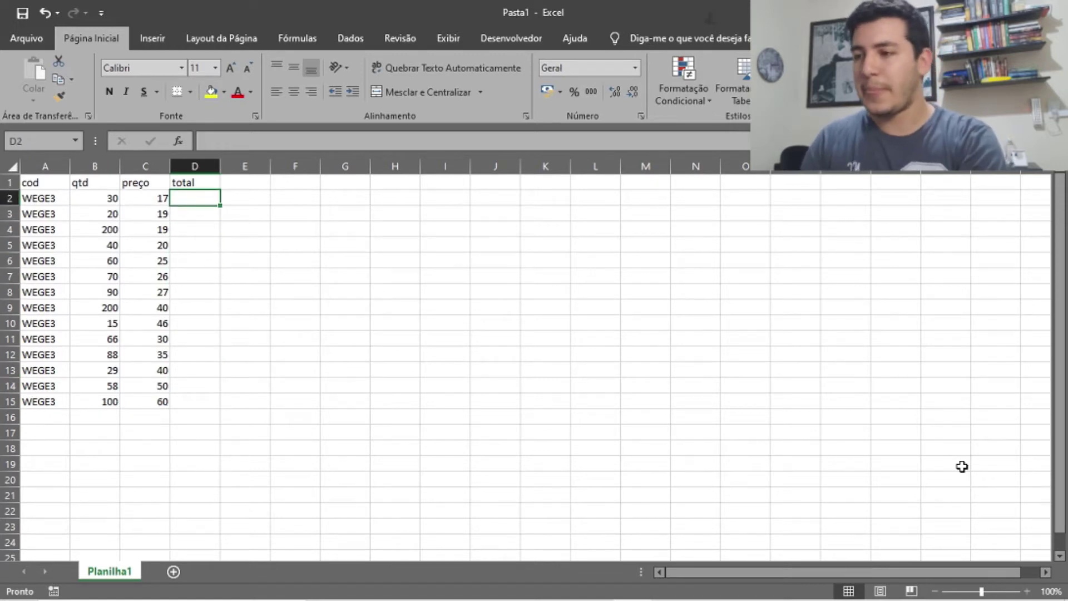
pyautogui.write('=')
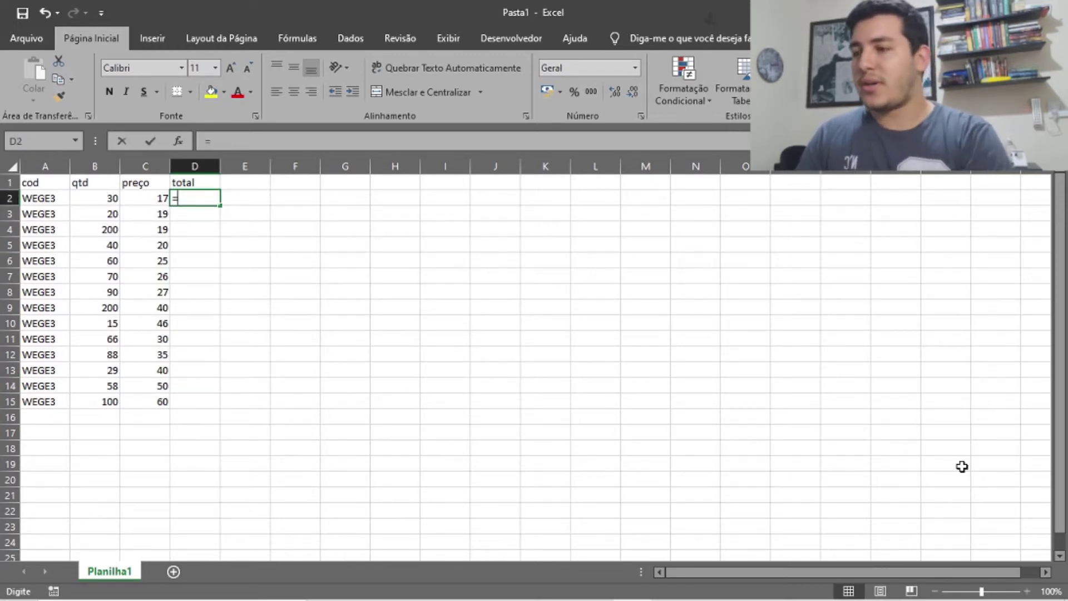
pyautogui.press('Left')
pyautogui.press('Left')
pyautogui.write('*')
pyautogui.press('Left')
pyautogui.press('Return')
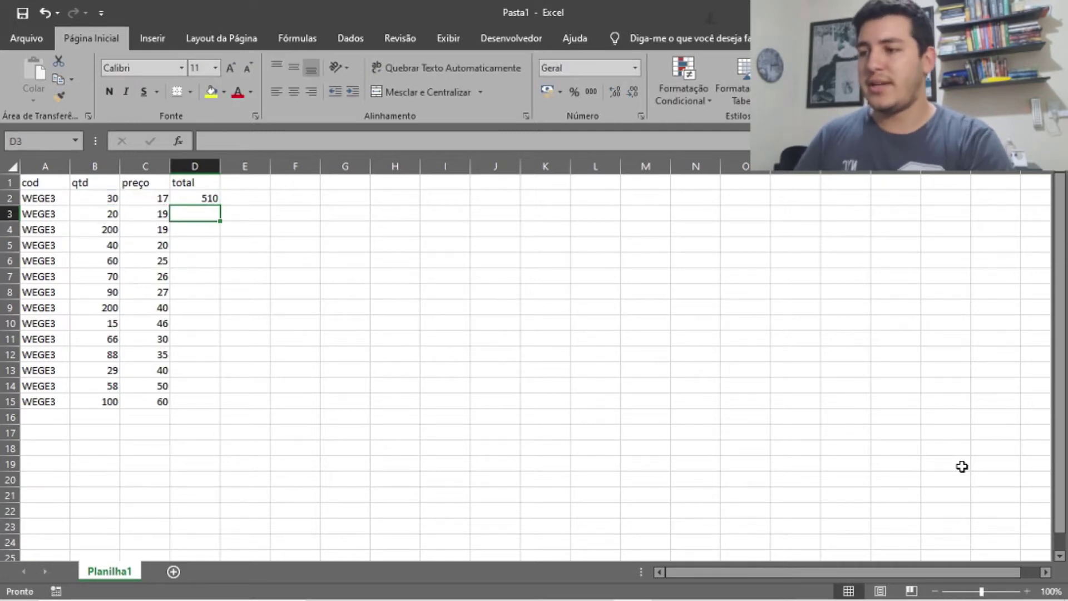
# Fill the total formula from D2 down through D15
pyautogui.click(206, 199)
pyautogui.moveTo(220, 204); pyautogui.dragTo(222, 411)
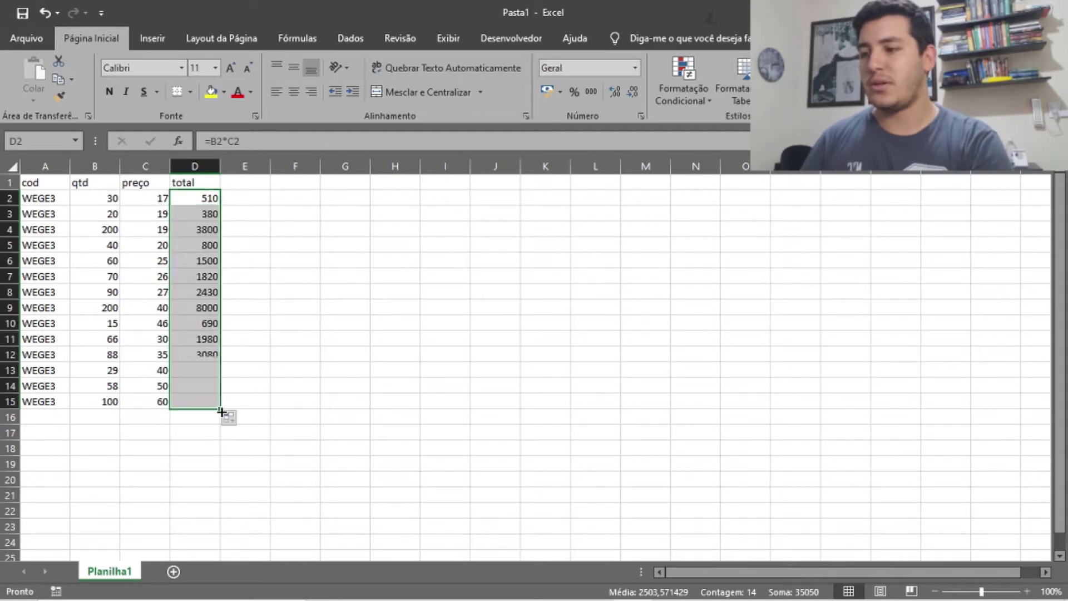
pyautogui.click(429, 354)
# Apply the accounting number format in R$ to the prices and totals in C2:D15
pyautogui.moveTo(137, 195); pyautogui.dragTo(214, 402)
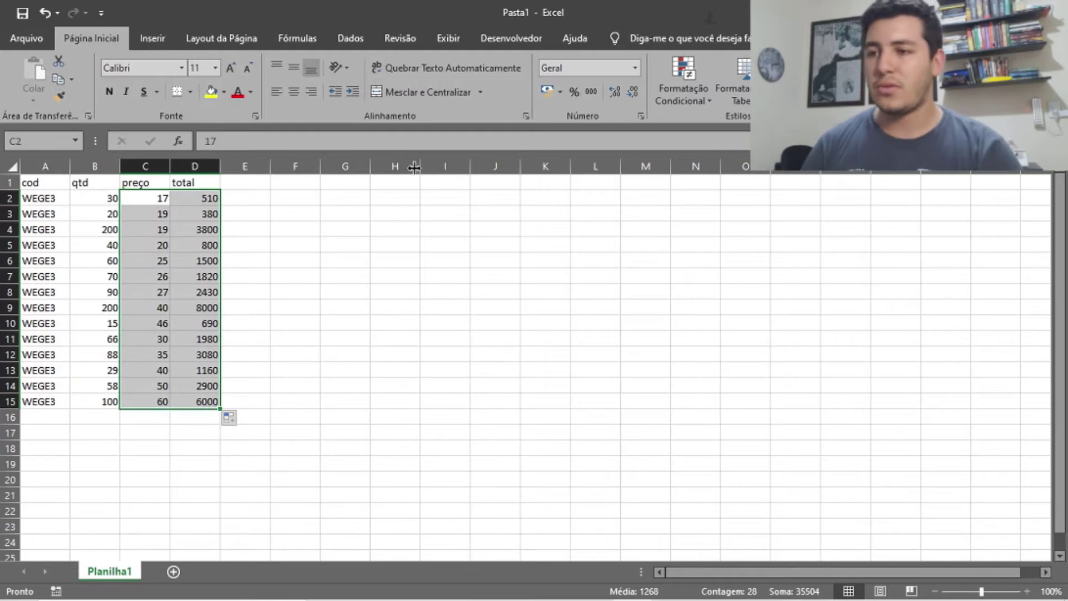
pyautogui.click(548, 92)
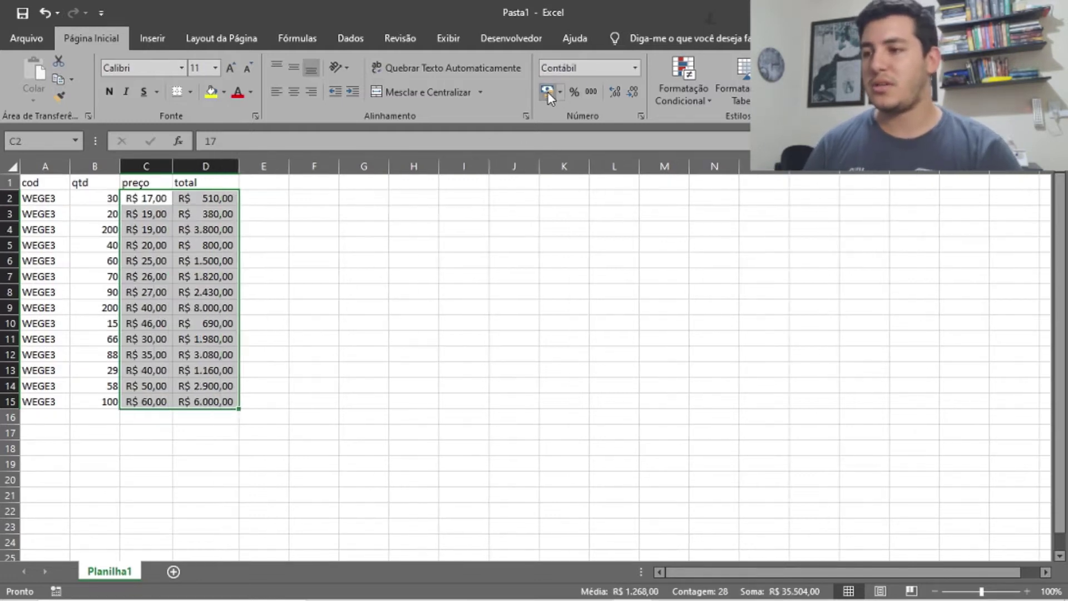
pyautogui.click(368, 342)
# Check the sum of the totals in D2:D15
pyautogui.moveTo(219, 201); pyautogui.dragTo(217, 402)
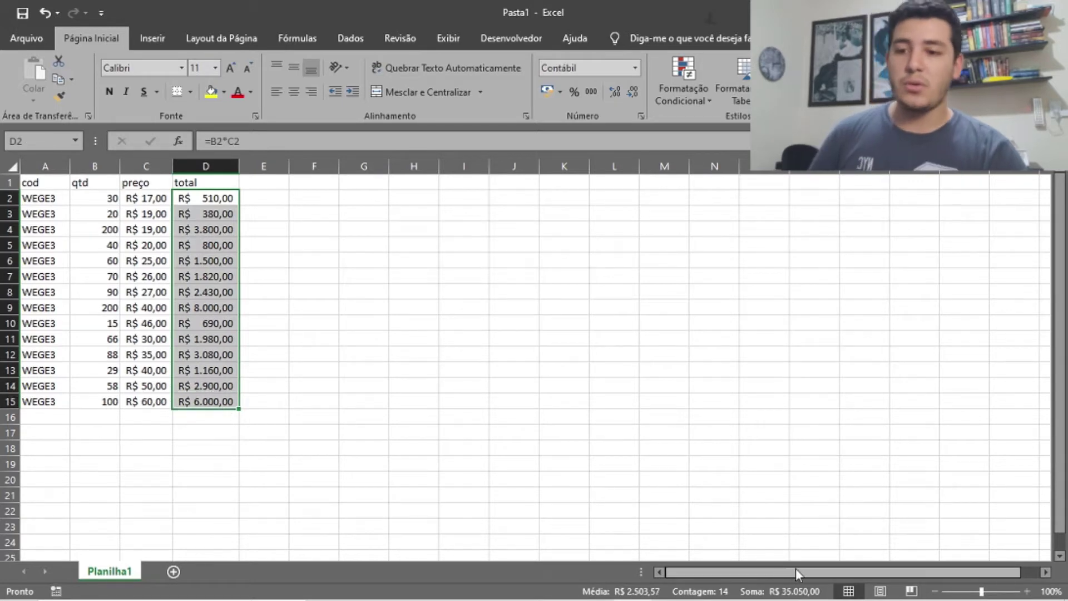
pyautogui.click(366, 230)
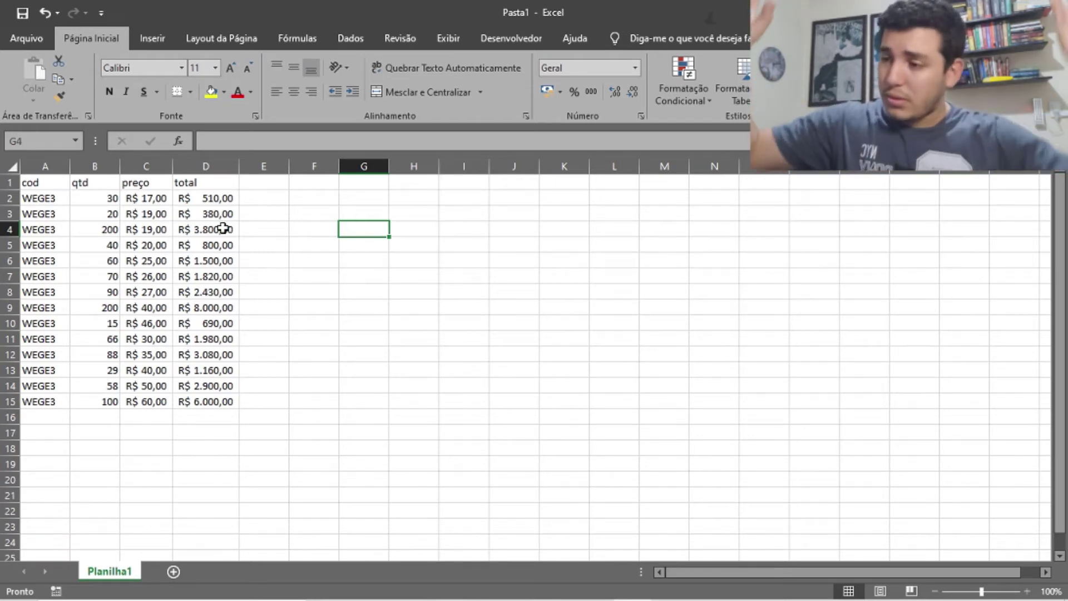
# Copy the headers qtd, preço and total from B1:D1 into F1:H1
pyautogui.click(327, 187)
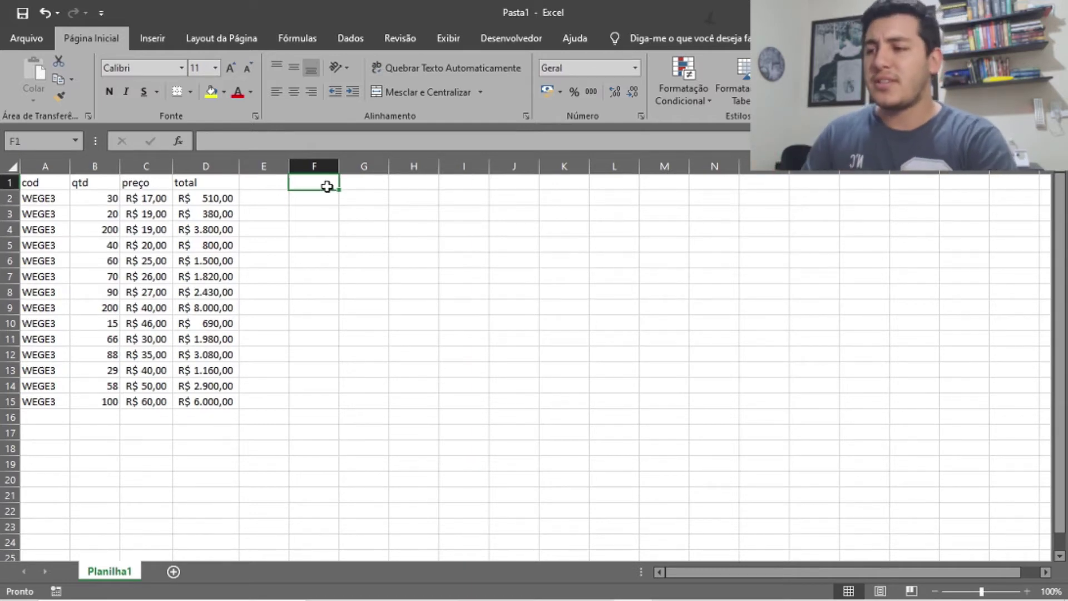
pyautogui.press('Left')
pyautogui.press('Home')
pyautogui.press('Right')
pyautogui.hotkey('shift', 'Right')
pyautogui.hotkey('shift', 'Right')
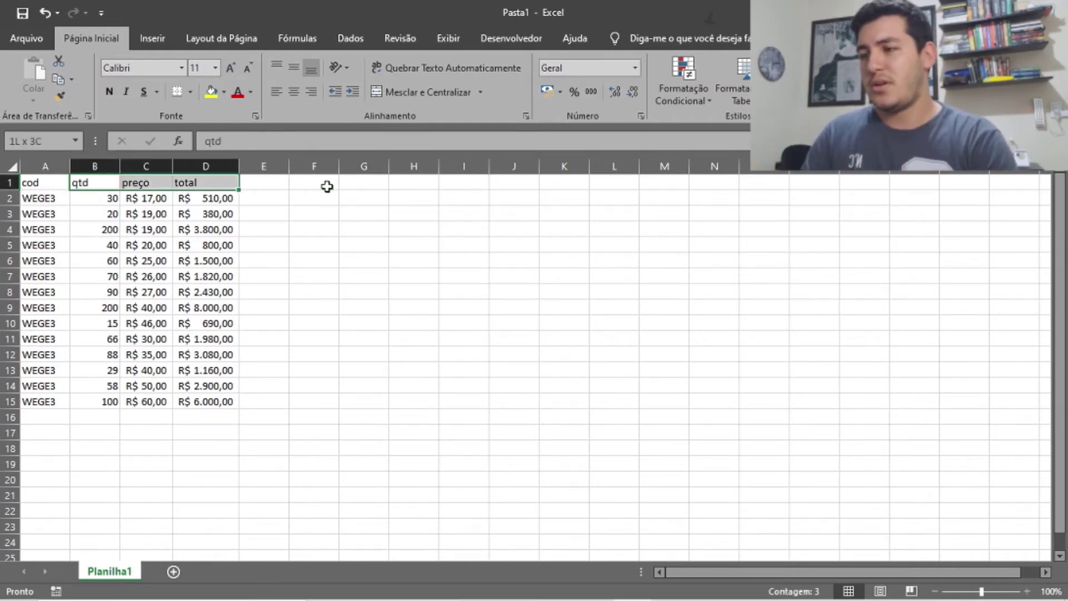
pyautogui.hotkey('ctrl', 'c')
pyautogui.press('Right')
pyautogui.press('Right')
pyautogui.press('Right')
pyautogui.press('Right')
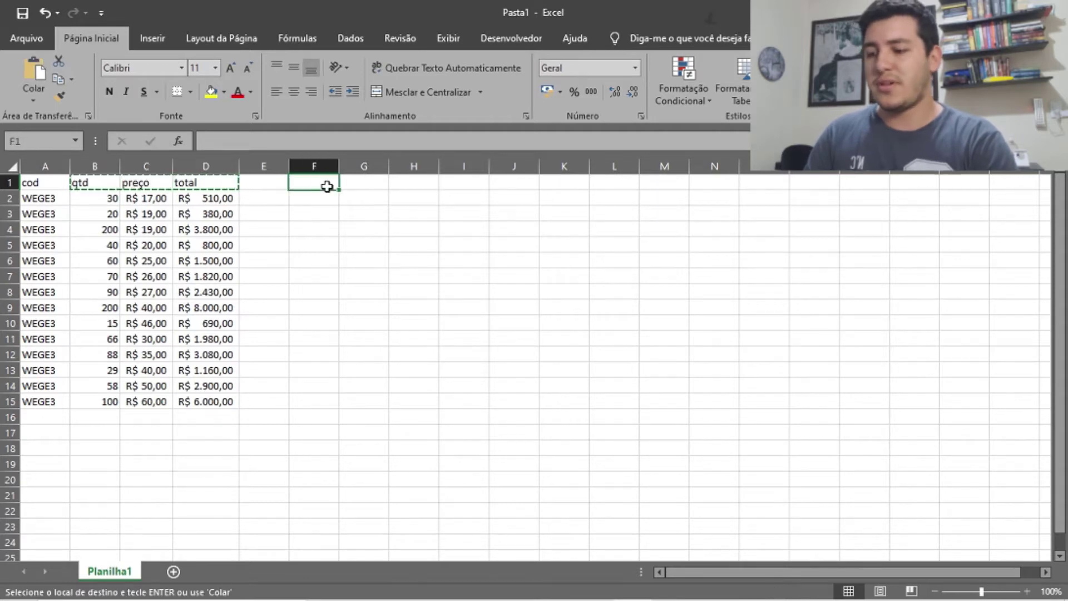
pyautogui.hotkey('ctrl', 'v')
pyautogui.press('Right')
pyautogui.press('Left')
pyautogui.press('Down')
pyautogui.press('Right')
pyautogui.press('Right')
pyautogui.press('Left')
pyautogui.press('Left')
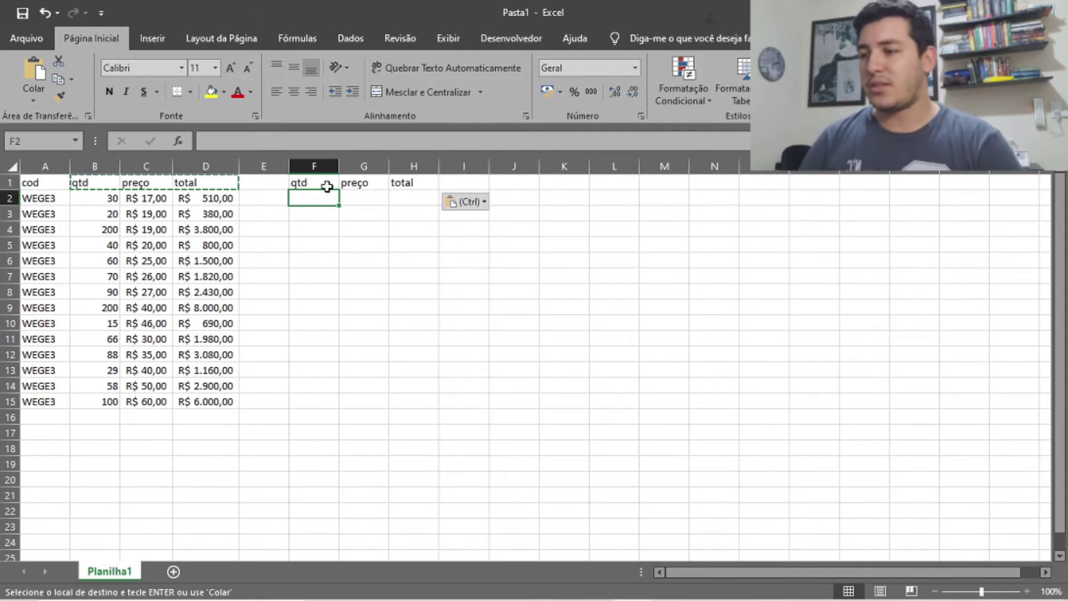
# Enter the sum of the quantities in B2:B15, 1066, in F2 and a price of 70 in G2
pyautogui.moveTo(108, 194); pyautogui.dragTo(105, 398)
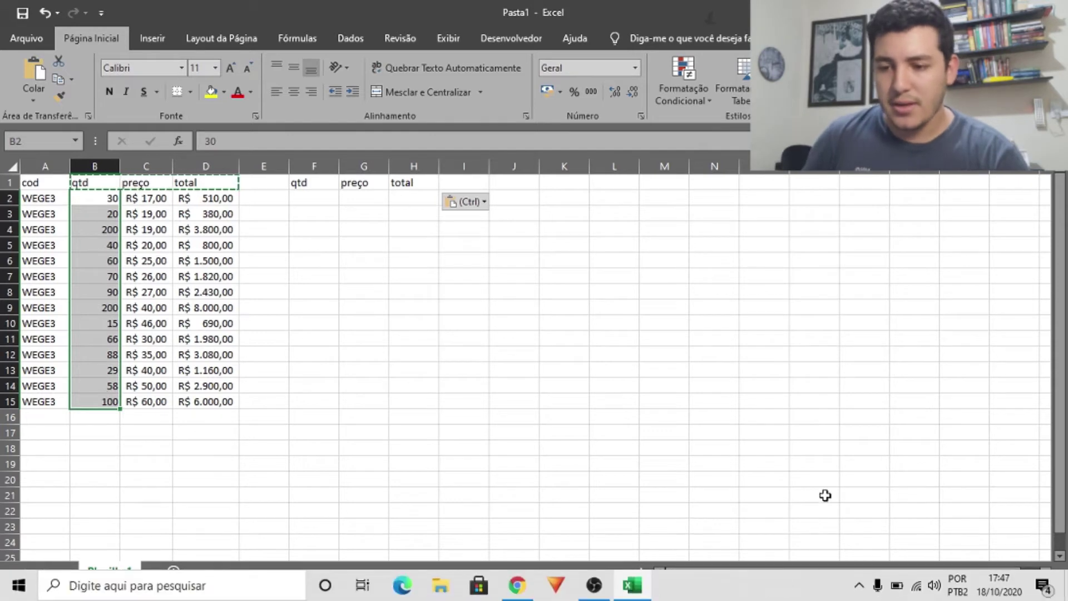
pyautogui.click(317, 200)
pyautogui.write('1066')
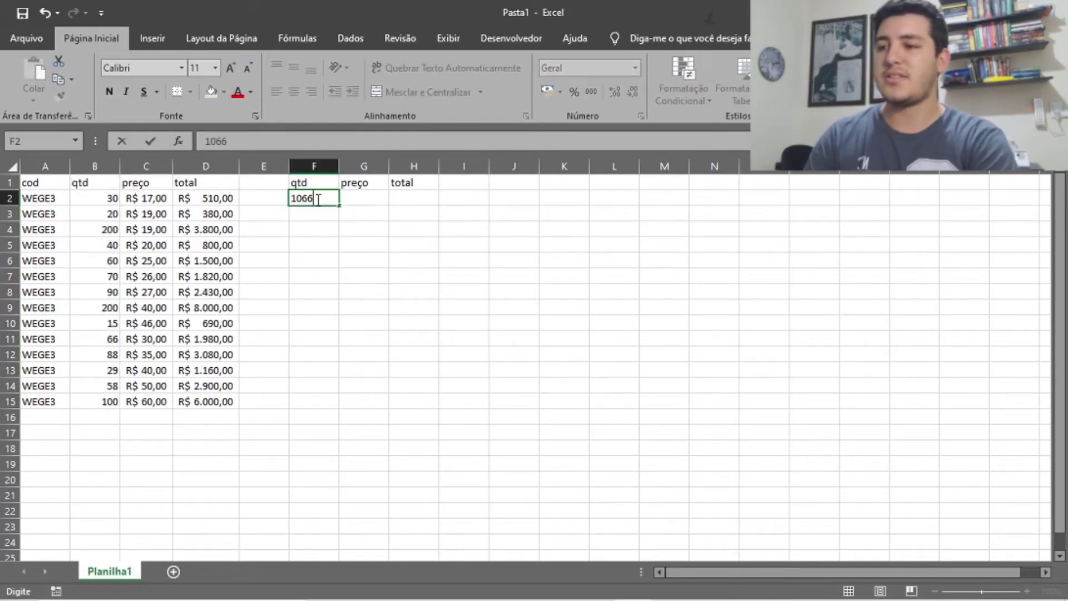
pyautogui.press('Return')
pyautogui.press('Up')
pyautogui.press('Right')
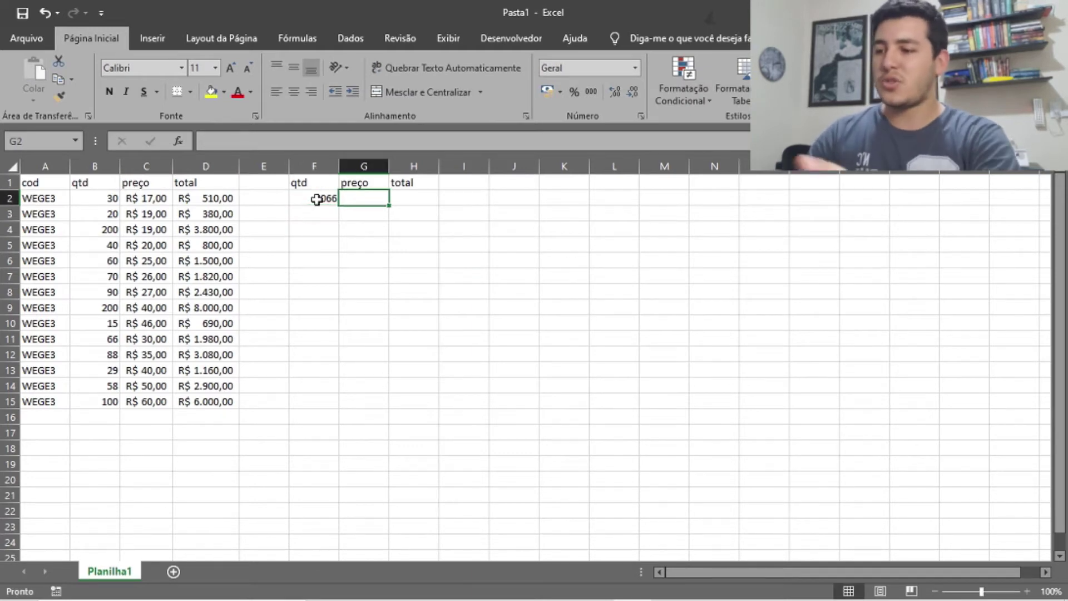
pyautogui.write('70')
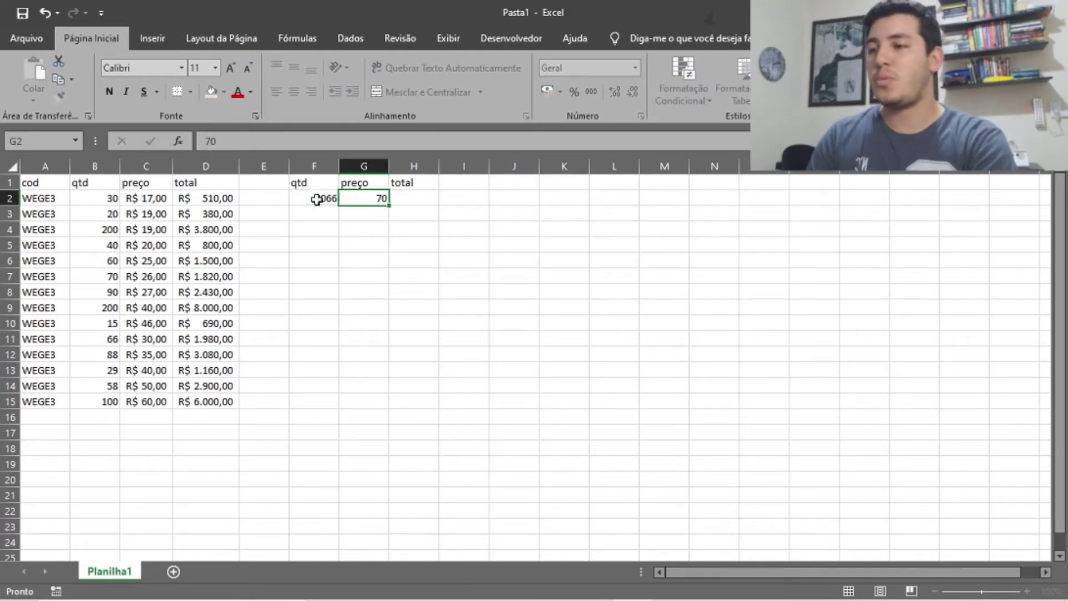
# Calculate the position's total in H2 by multiplying quantity by price with the formula =F2*G2
pyautogui.press('Tab')
pyautogui.write('=')
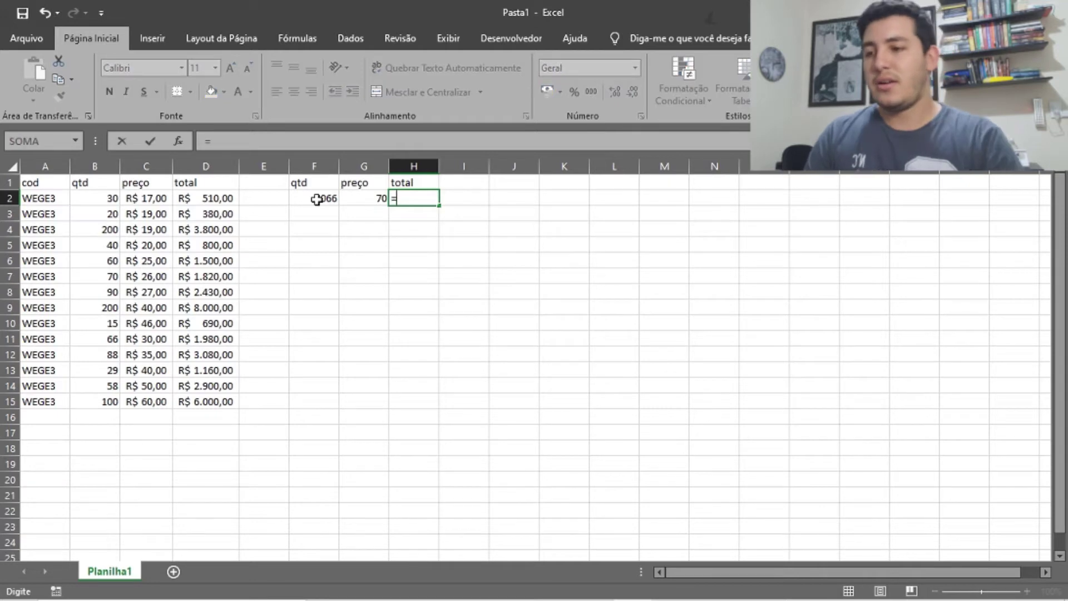
pyautogui.click(317, 199)
pyautogui.write('*')
pyautogui.press('Left')
pyautogui.press('Return')
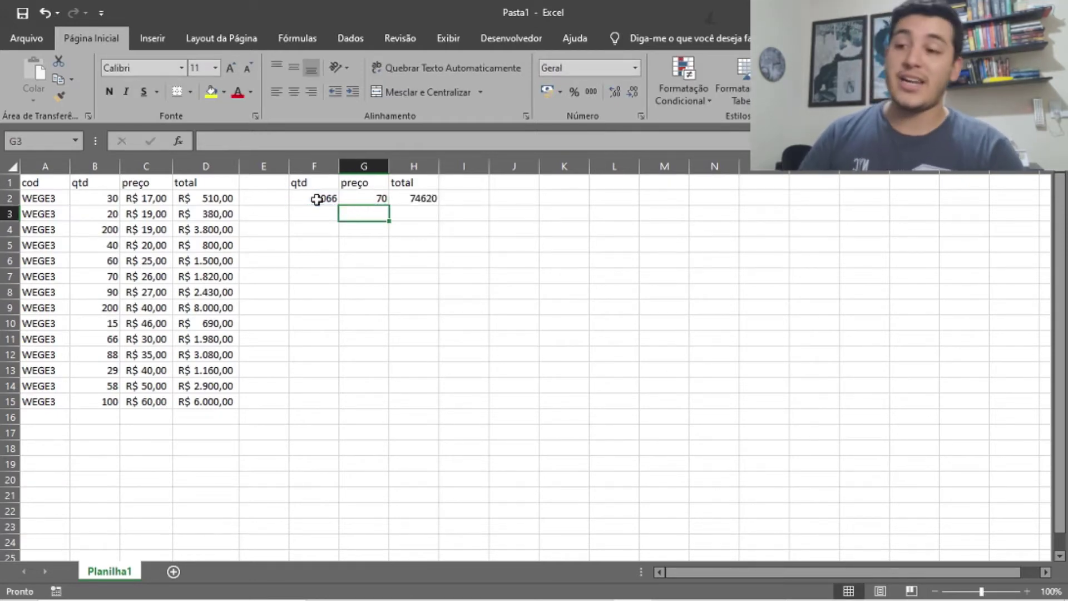
pyautogui.click(415, 199)
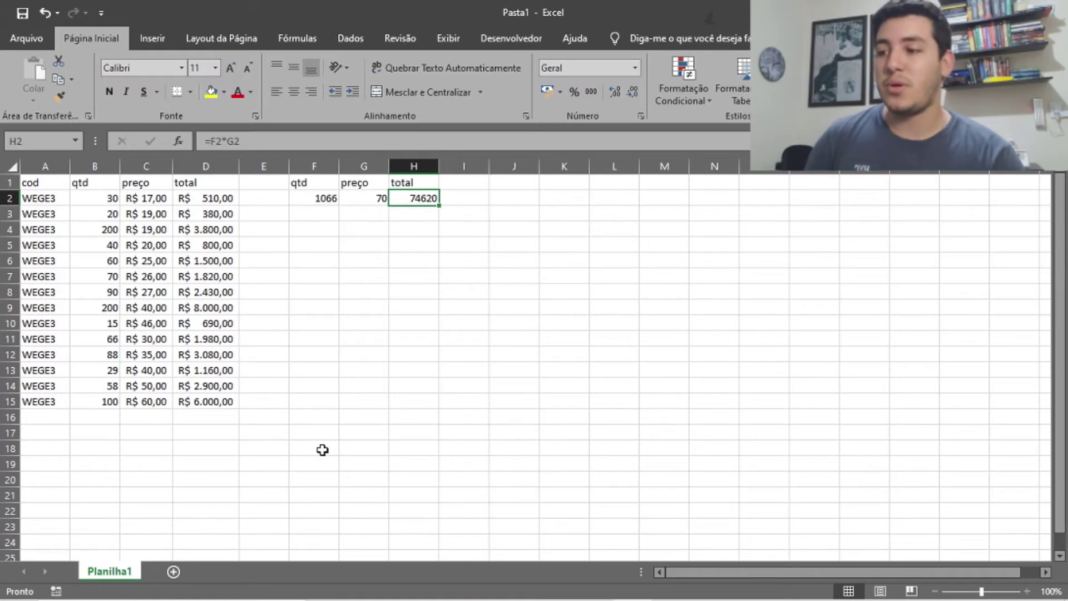
# Compare the sum of the purchase totals in D2:D15 with the position's total in H2
pyautogui.click(214, 199)
pyautogui.moveTo(215, 199); pyautogui.dragTo(228, 402)
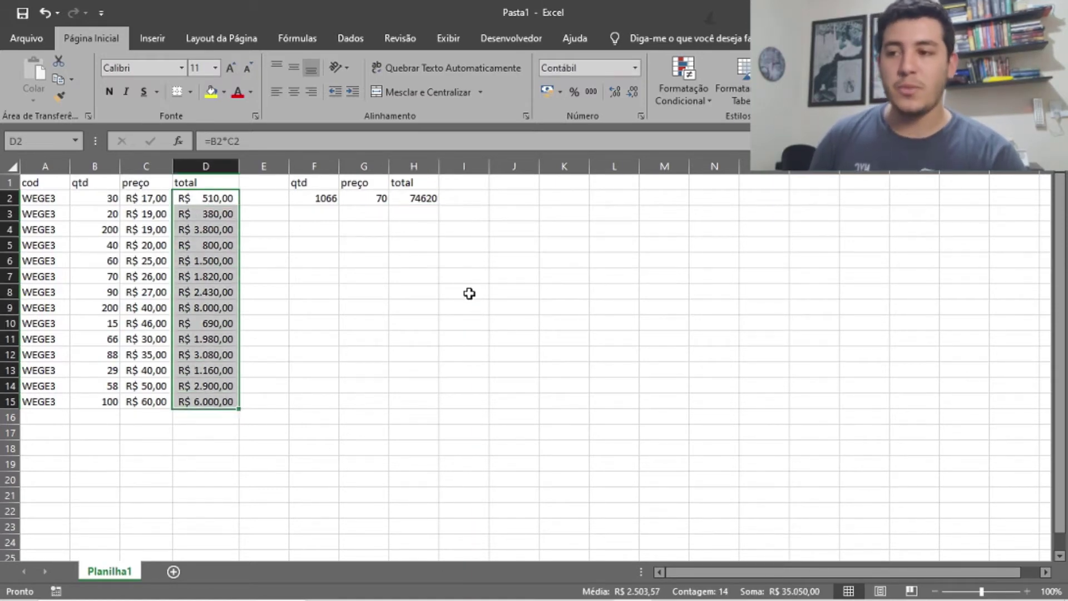
pyautogui.click(425, 201)
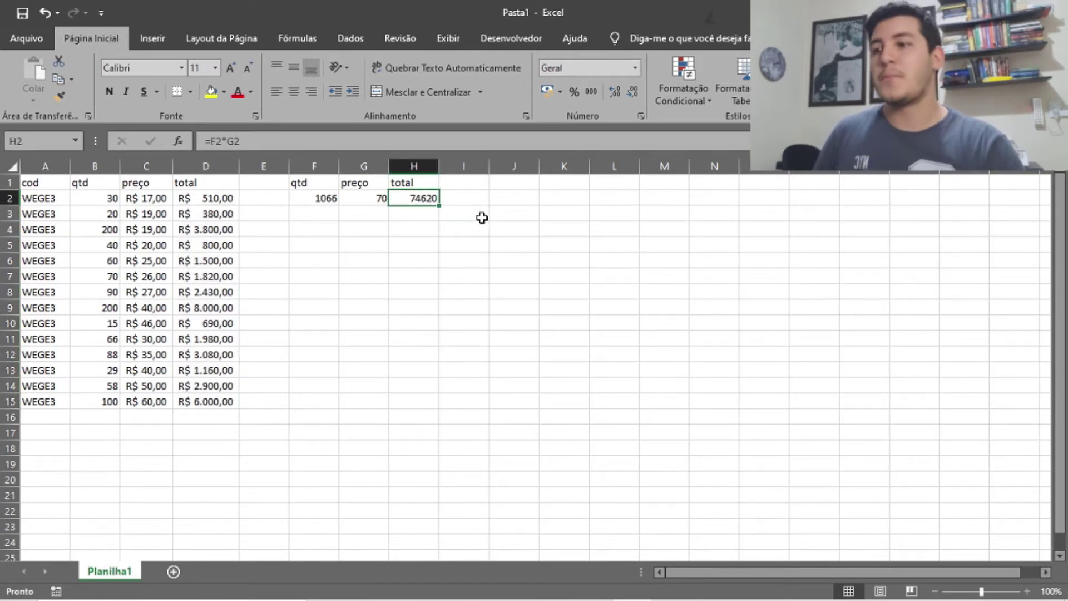
pyautogui.click(481, 201)
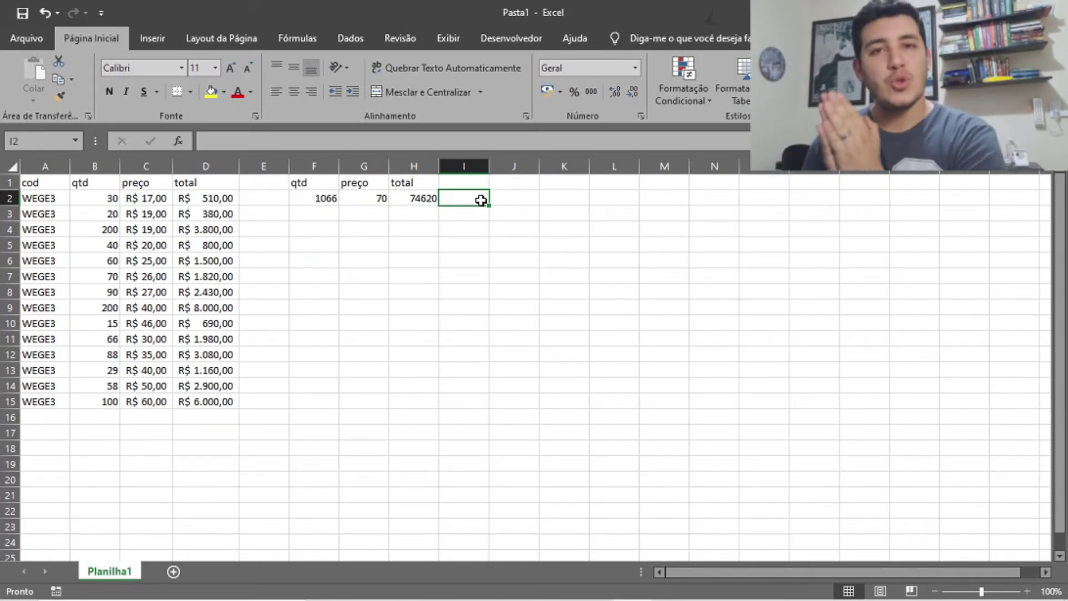
# Enter the header "t compra" in J1, leaving column I blank
pyautogui.press('Left')
pyautogui.press('Up')
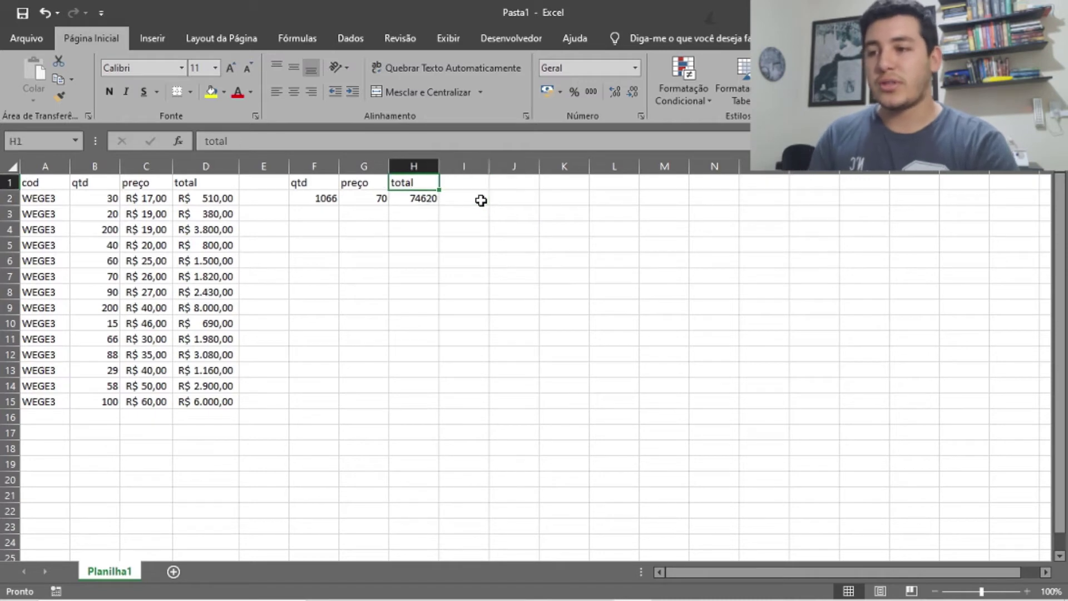
pyautogui.press('Right')
pyautogui.press('Right')
pyautogui.write('t')
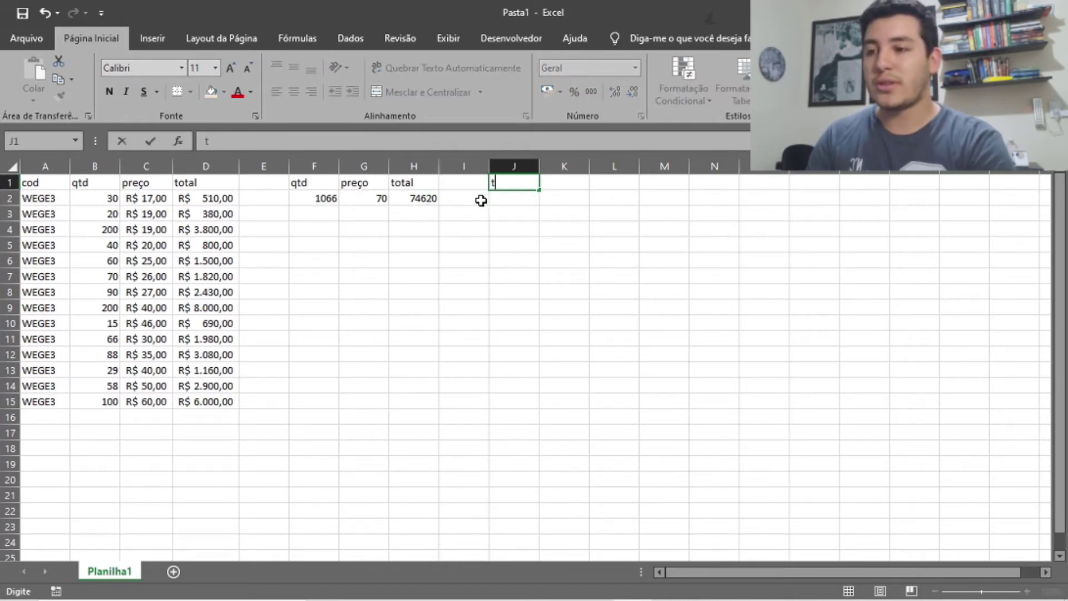
pyautogui.write(' compra')
pyautogui.press('Return')
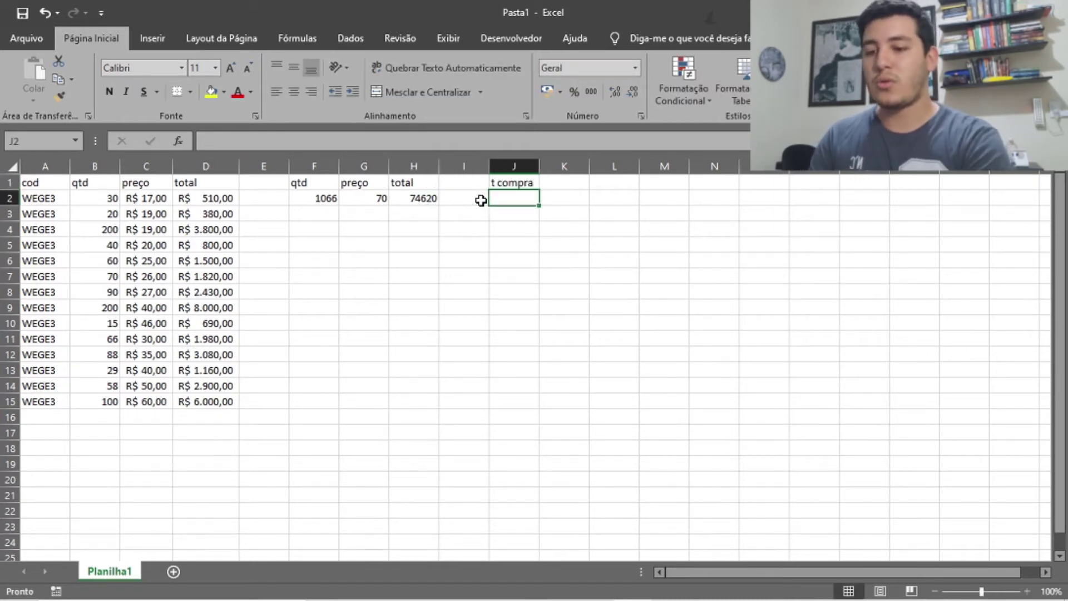
# Enter a SOMASES formula in J2 that sums column D where column A matches the code in E2: =SOMASES(D:D;A:A;E2)
pyautogui.write('=c')
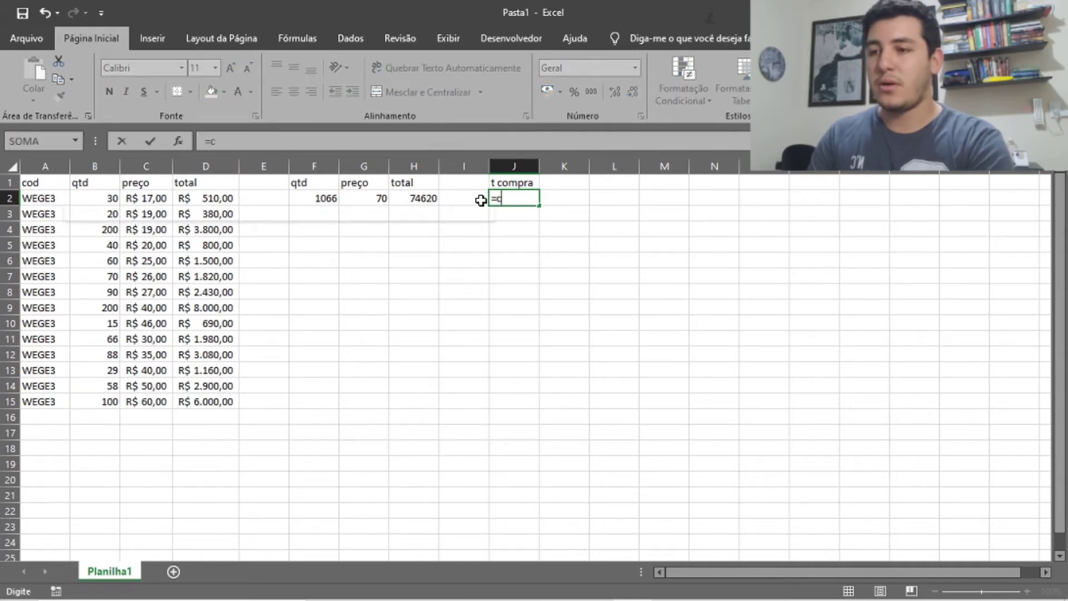
pyautogui.press('BackSpace')
pyautogui.write('s')
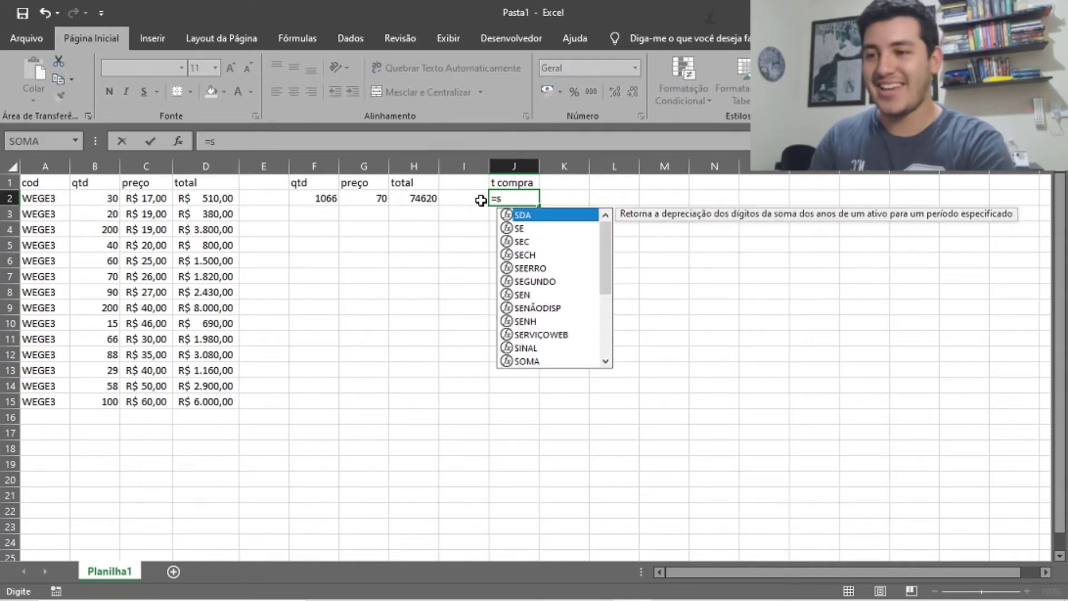
pyautogui.write('omases')
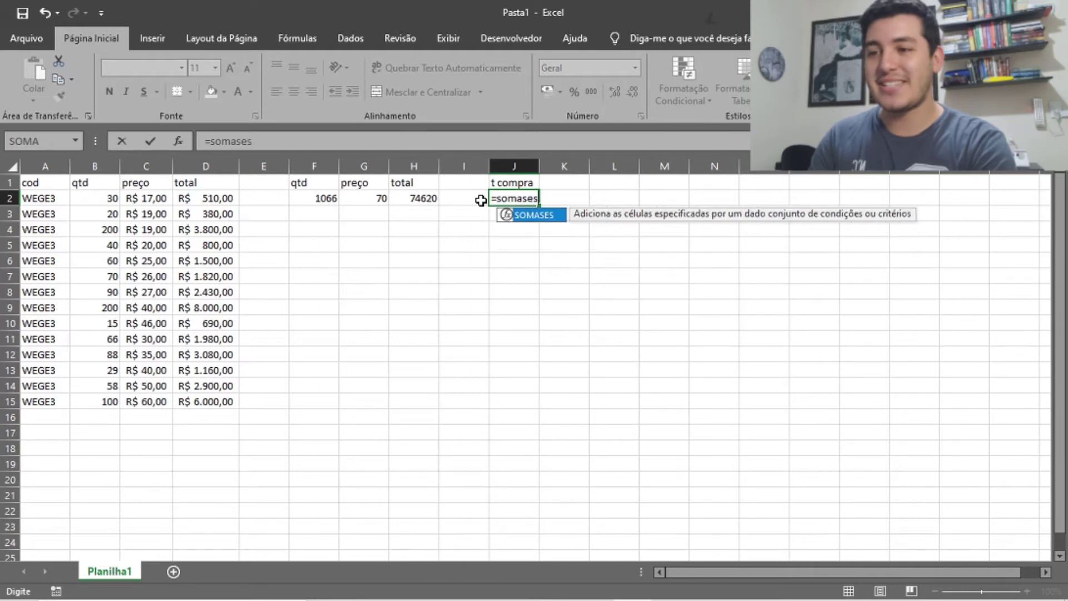
pyautogui.press('Tab')
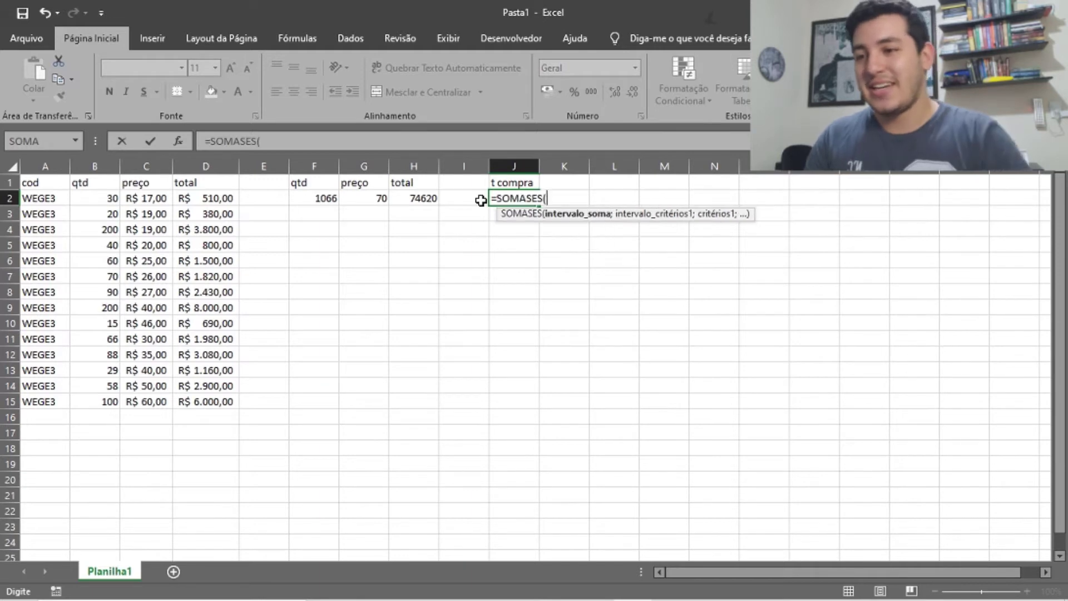
pyautogui.click(196, 162)
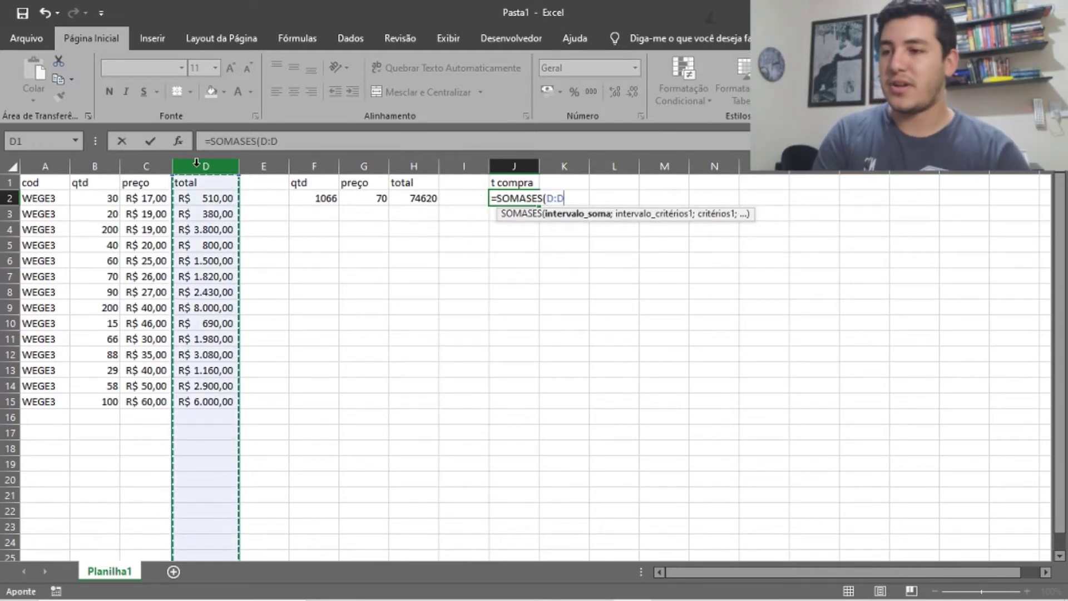
pyautogui.write(';A:A;')
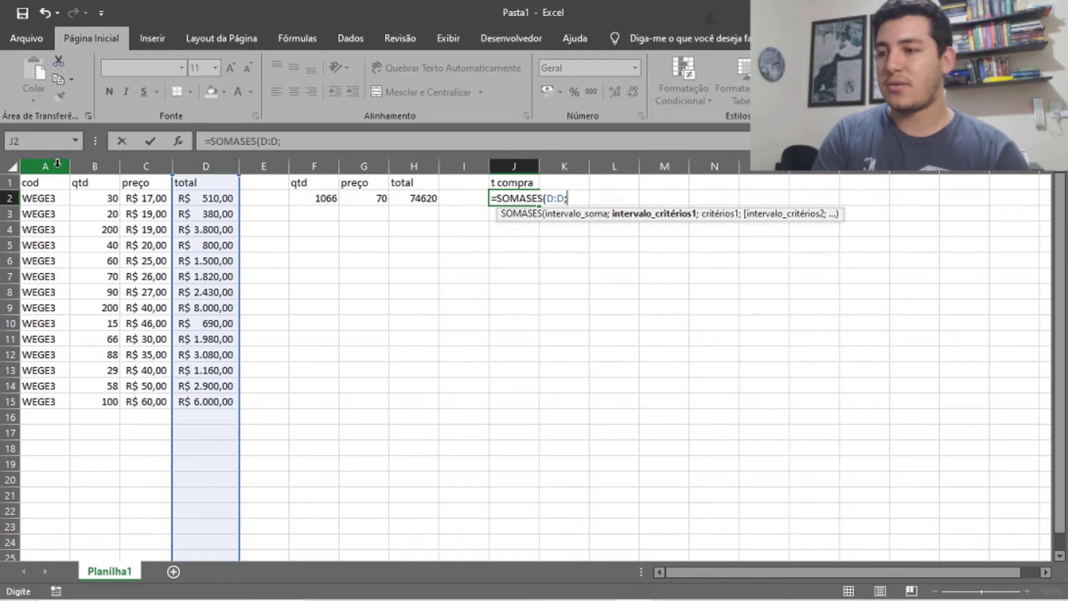
pyautogui.click(57, 163)
pyautogui.write(';')
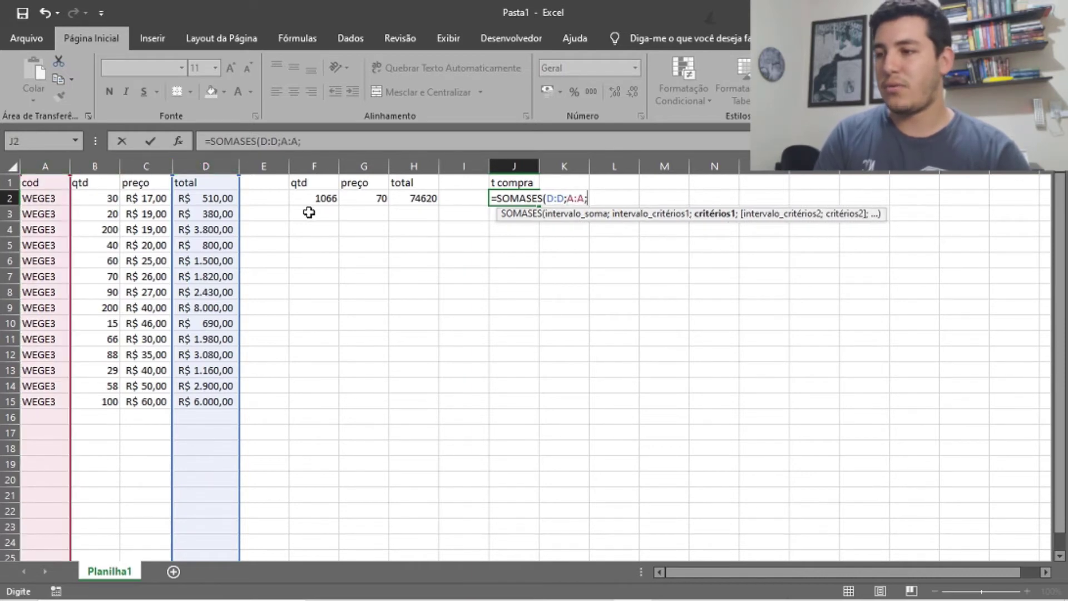
pyautogui.click(274, 197)
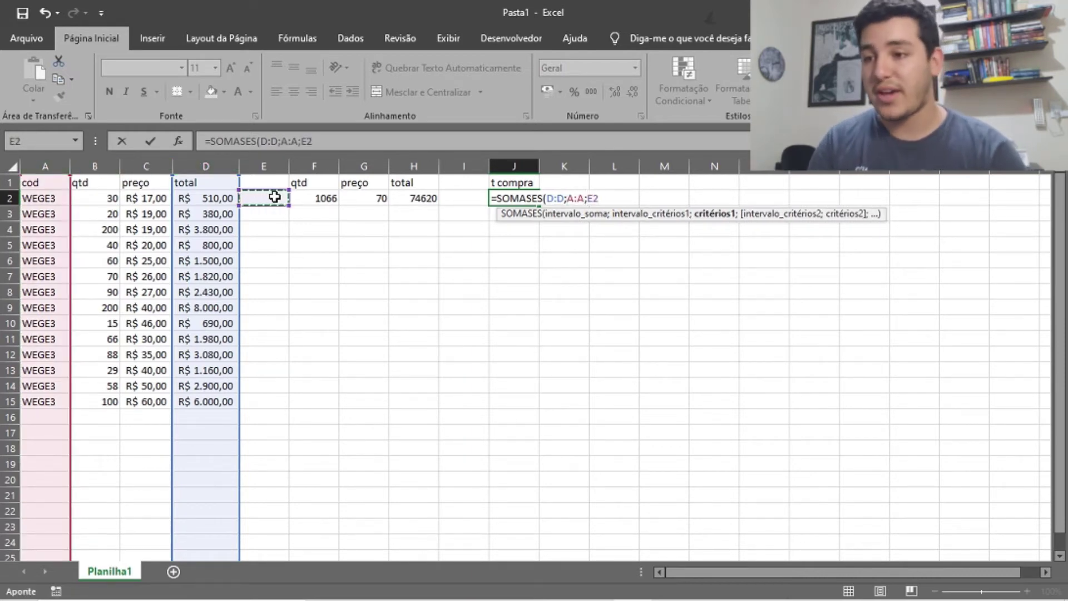
pyautogui.press('Return')
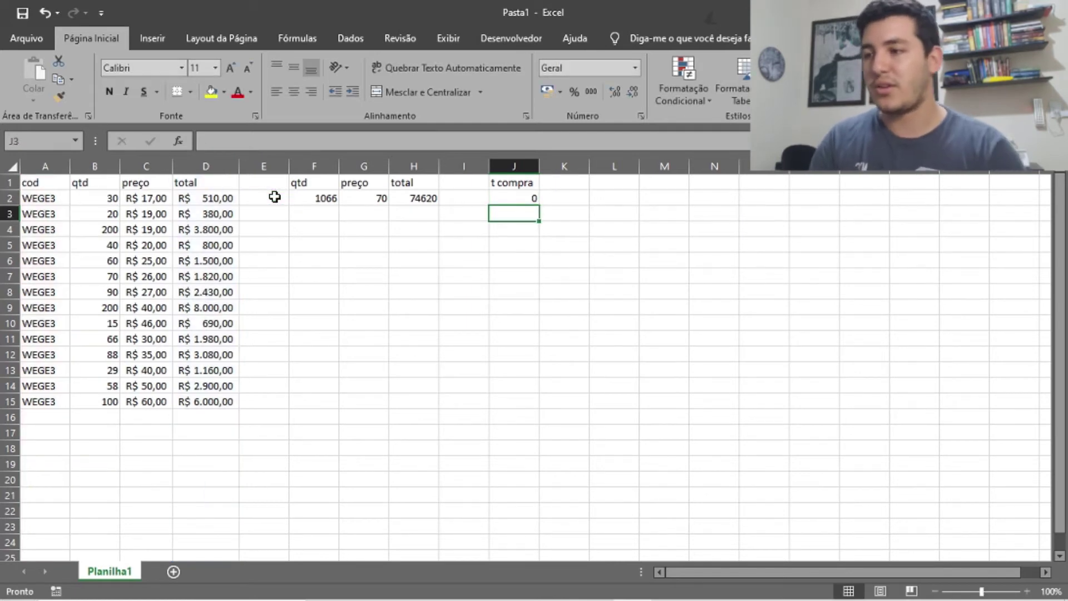
# Copy the cod header and the WEGE3 code from A1:A2 into E1:E2
pyautogui.click(55, 182)
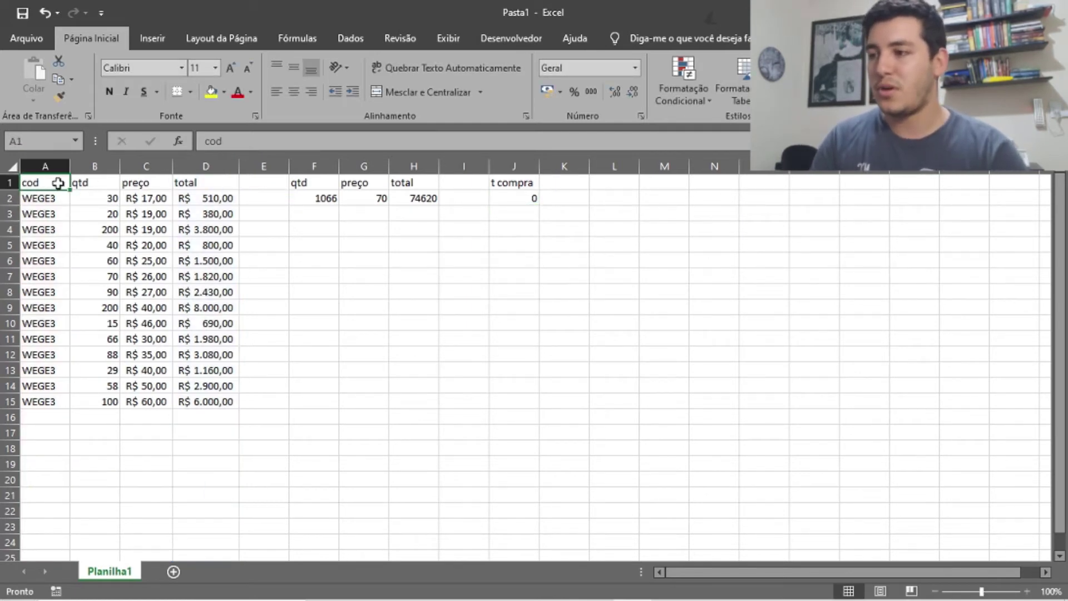
pyautogui.moveTo(57, 182); pyautogui.dragTo(51, 197)
pyautogui.hotkey('ctrl', 'c')
pyautogui.click(268, 182)
pyautogui.hotkey('ctrl', 'v')
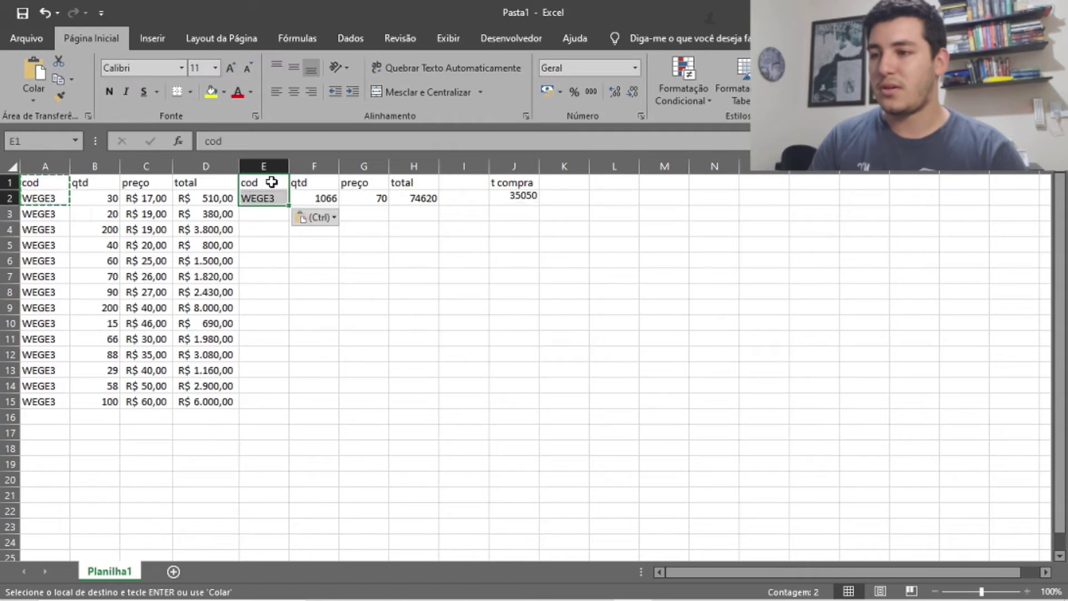
# Insert a blank column at E to separate the purchase list from the summary table
pyautogui.click(261, 166)
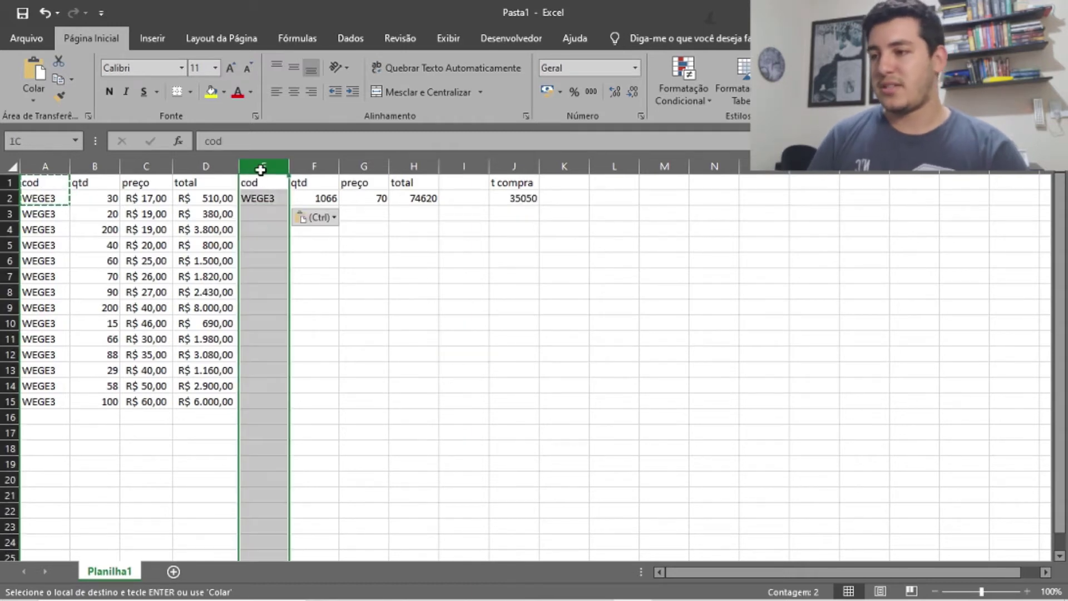
pyautogui.hotkey('ctrl', '+')
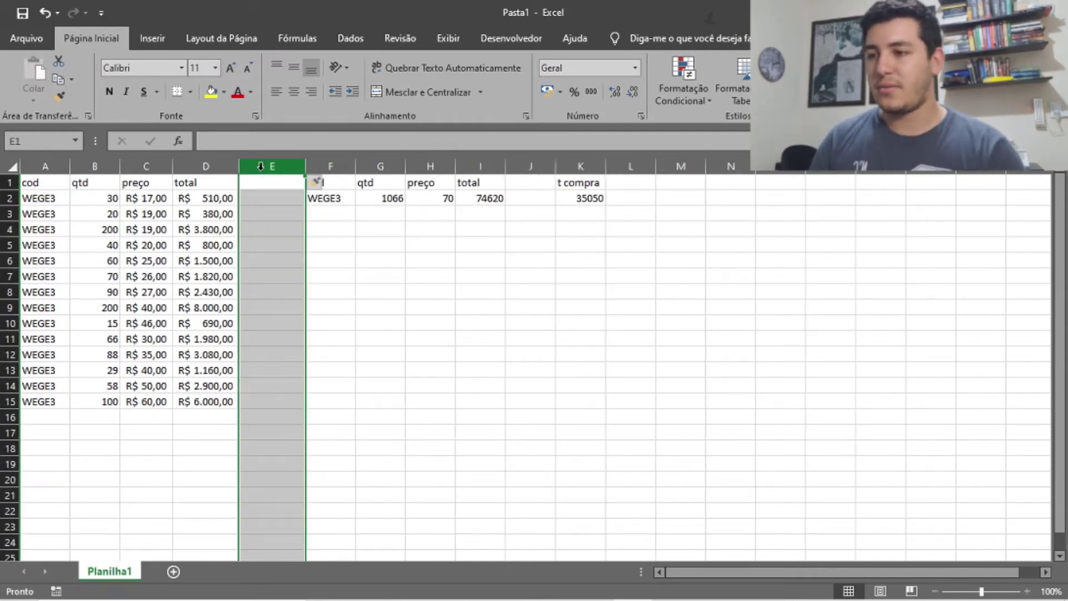
pyautogui.click(479, 309)
# Check the SOMASES formula in K2 against its criteria cells and the sum of D2:D15
pyautogui.click(595, 198)
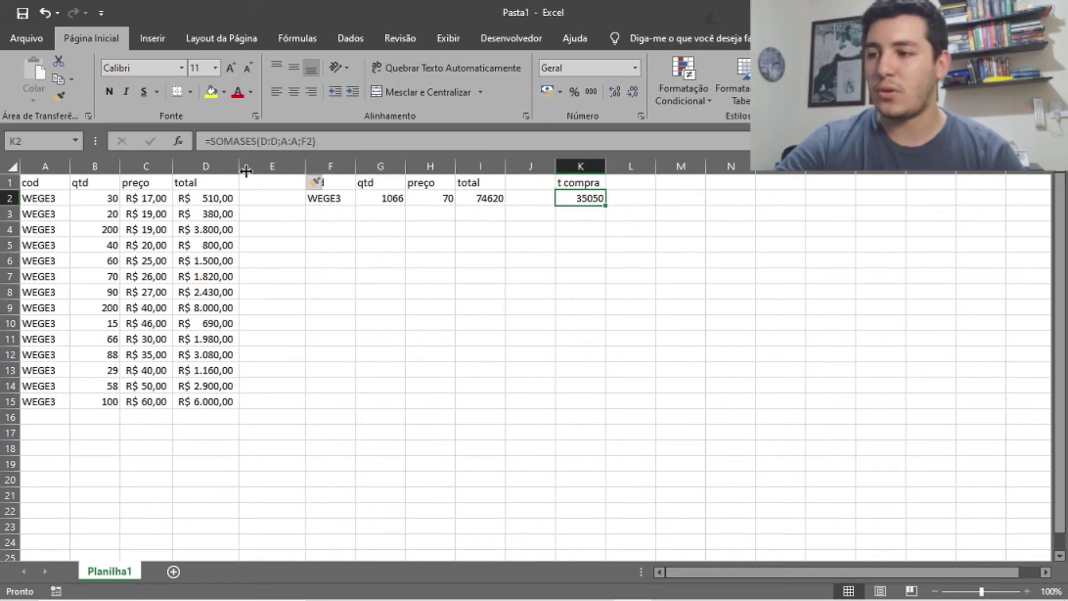
pyautogui.click(48, 162)
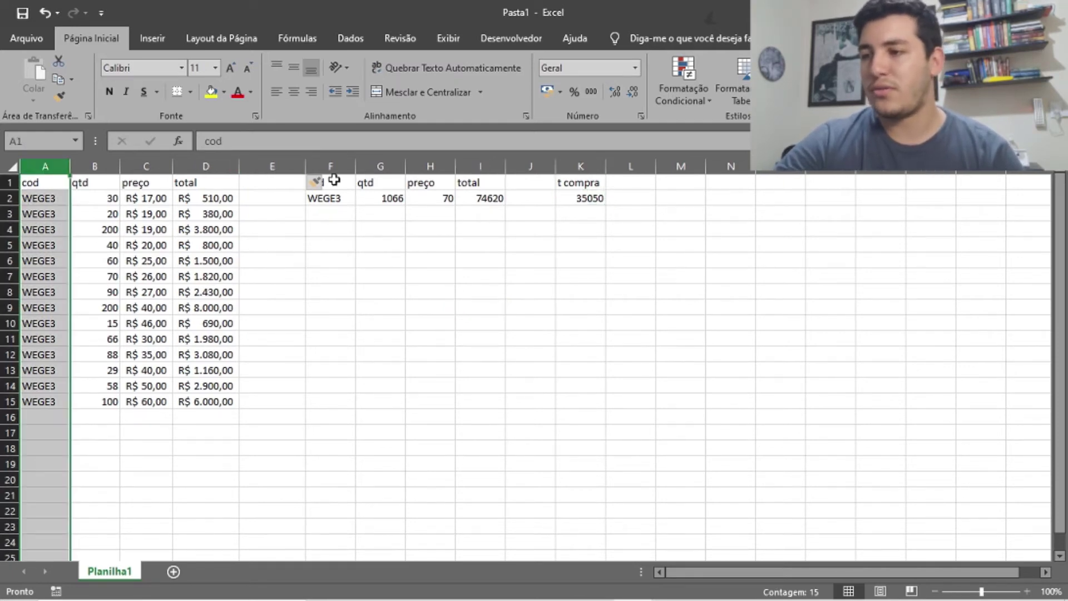
pyautogui.click(339, 198)
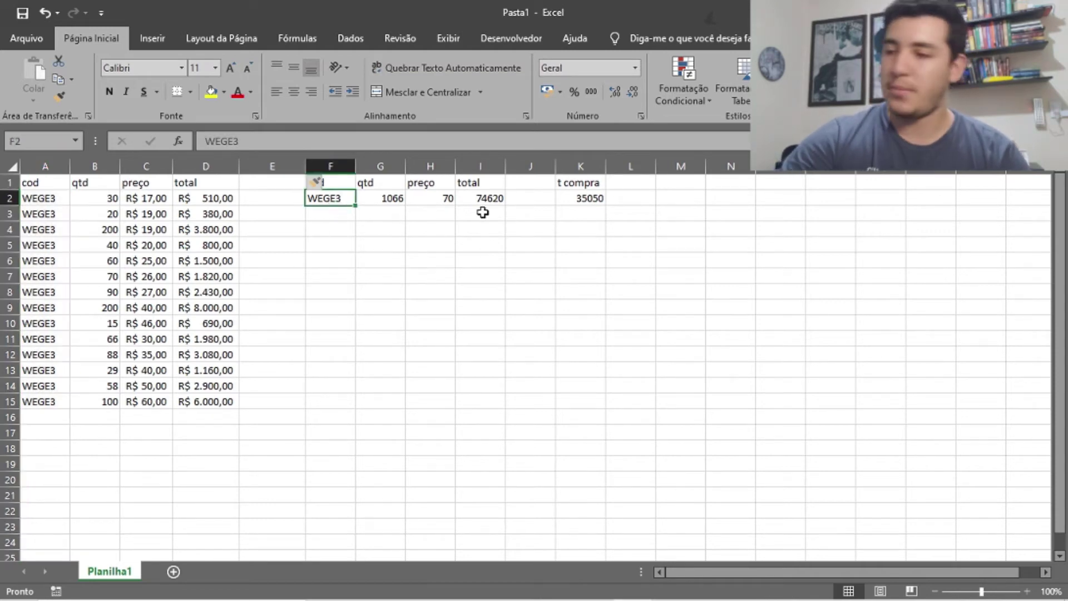
pyautogui.click(588, 197)
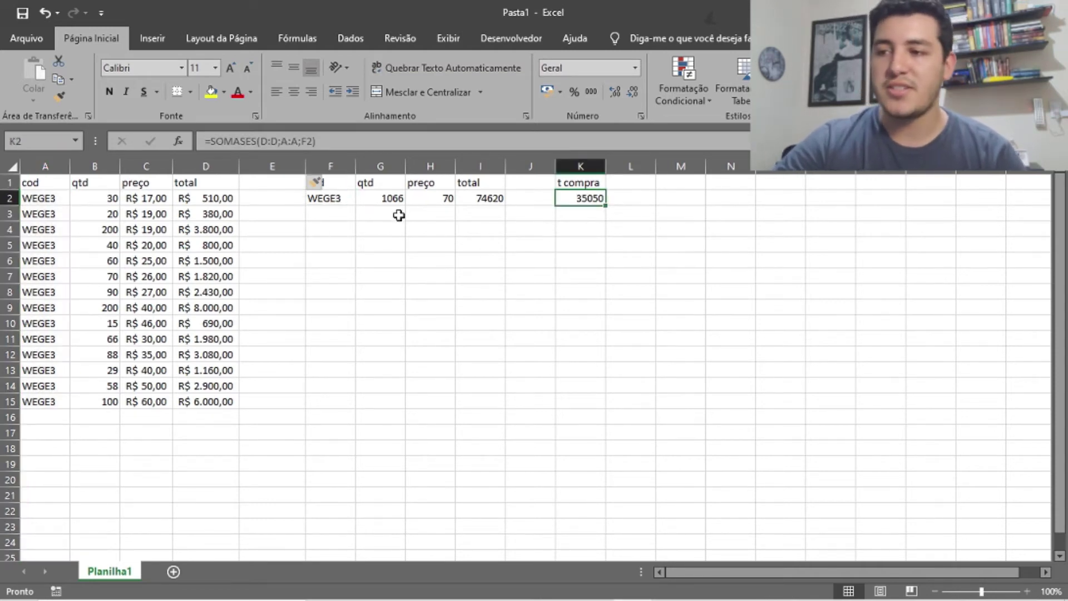
pyautogui.moveTo(220, 200); pyautogui.dragTo(222, 403)
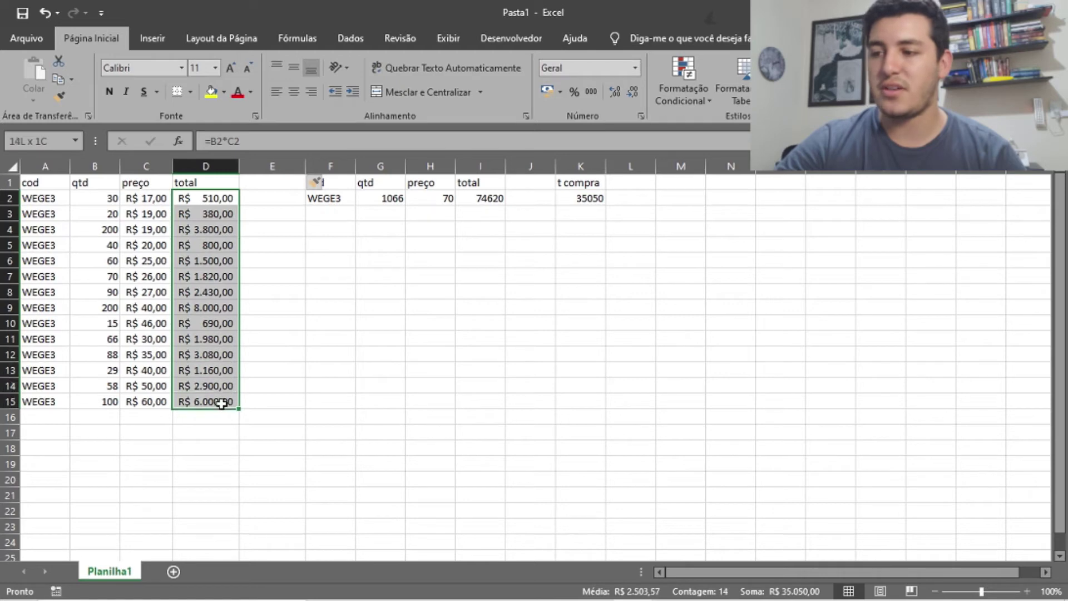
pyautogui.click(430, 339)
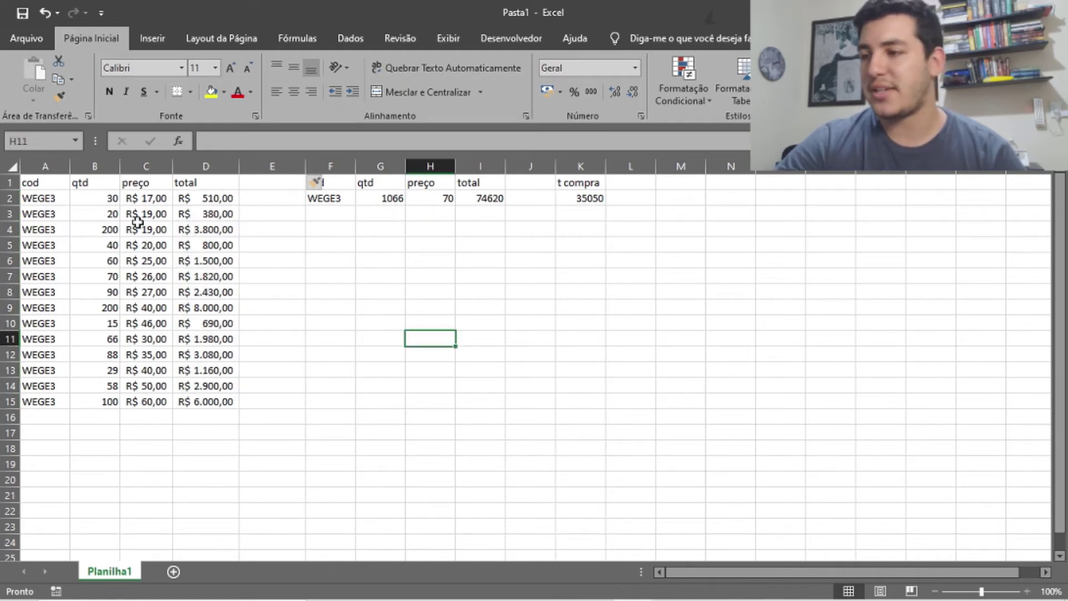
# Set the first purchase's quantity in B2 to 100 and check the purchase total in K2
pyautogui.click(112, 200)
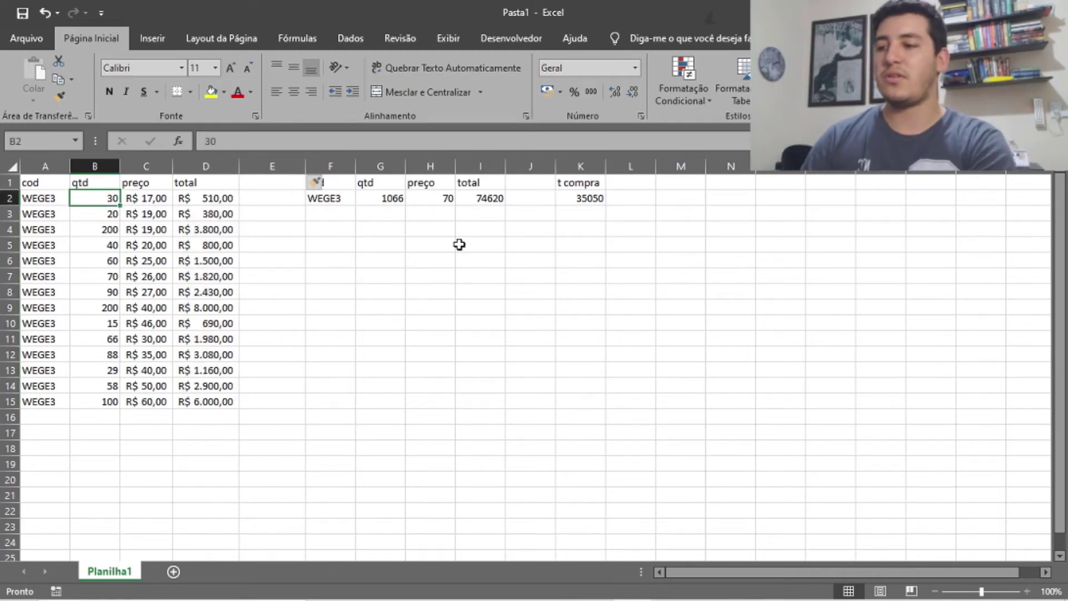
pyautogui.write('100')
pyautogui.press('Return')
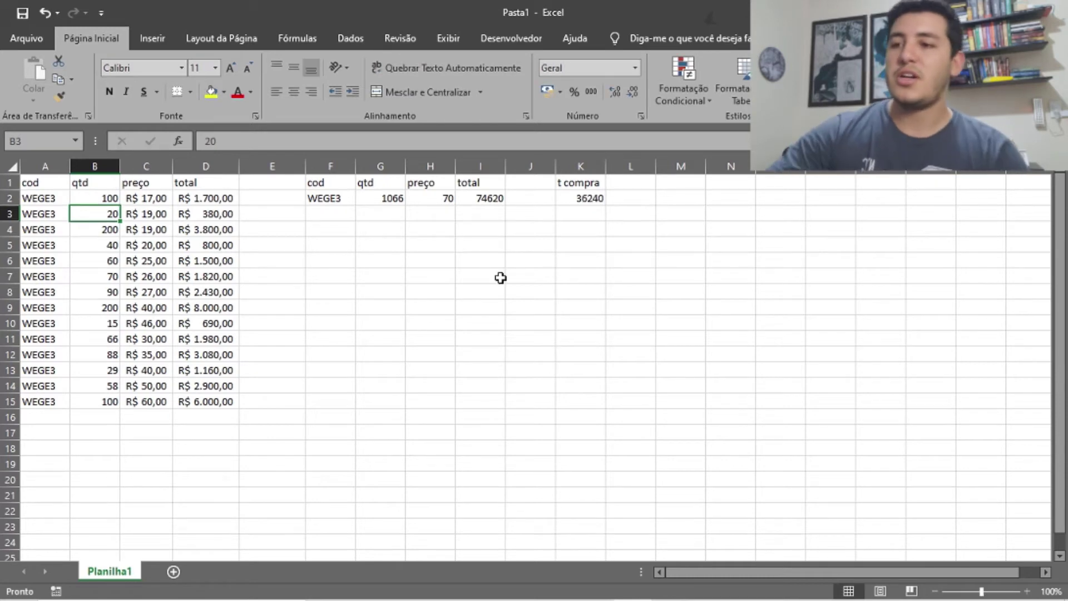
pyautogui.click(594, 199)
# Calculate the gain in L2 by subtracting the purchase total from the position's total with =I2-K2
pyautogui.click(629, 203)
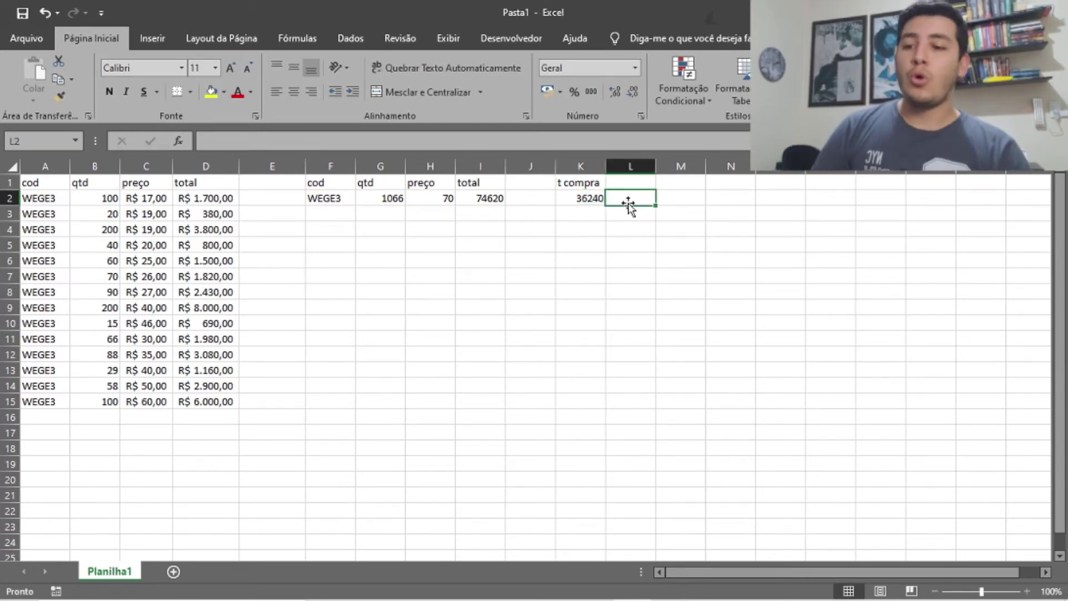
pyautogui.write('=')
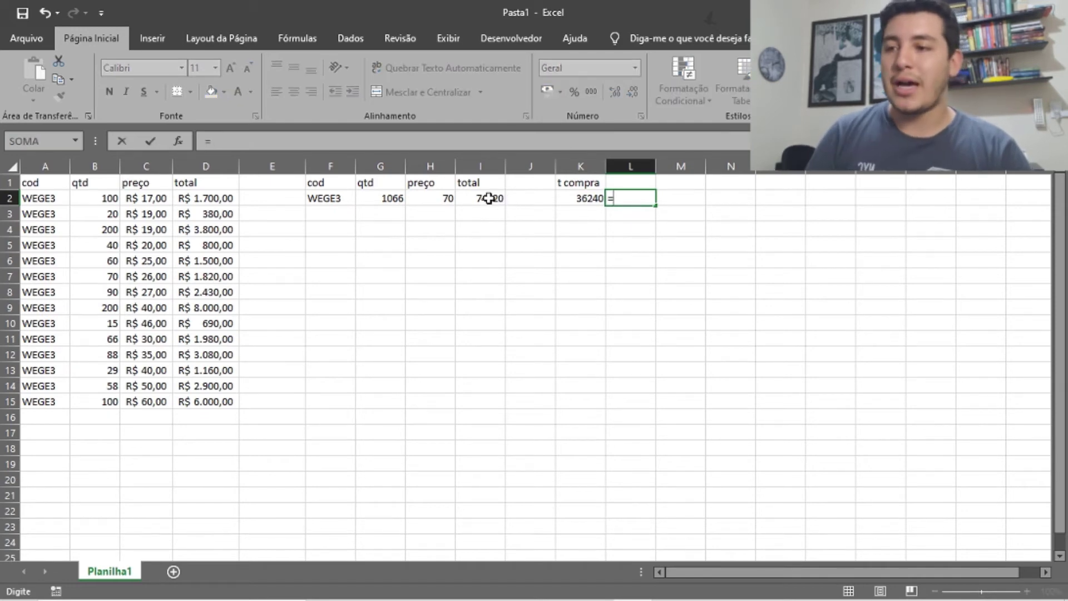
pyautogui.click(488, 198)
pyautogui.write('-')
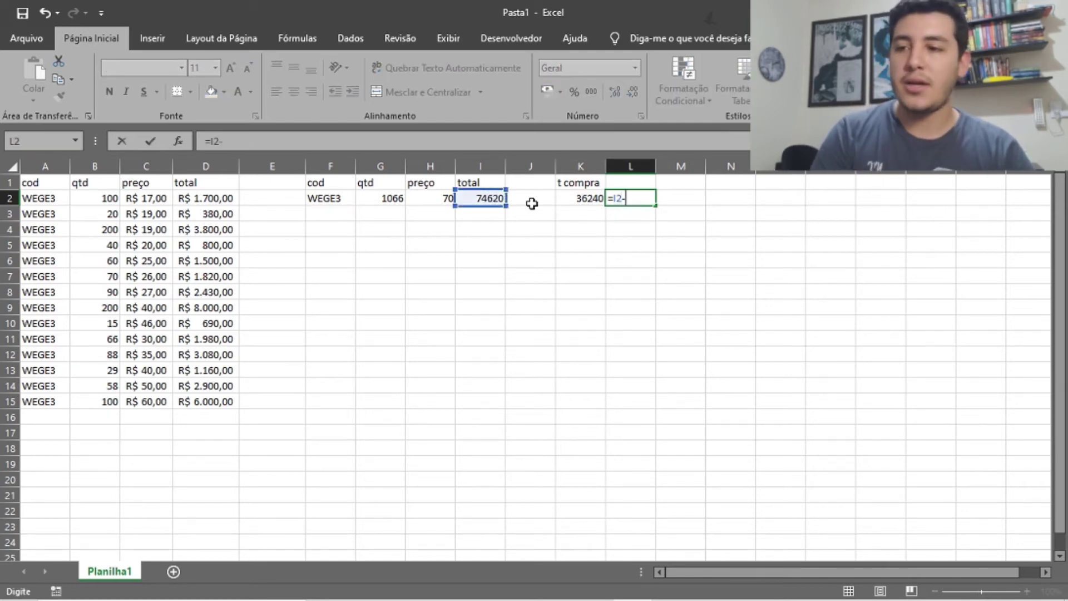
pyautogui.click(588, 201)
pyautogui.press('Return')
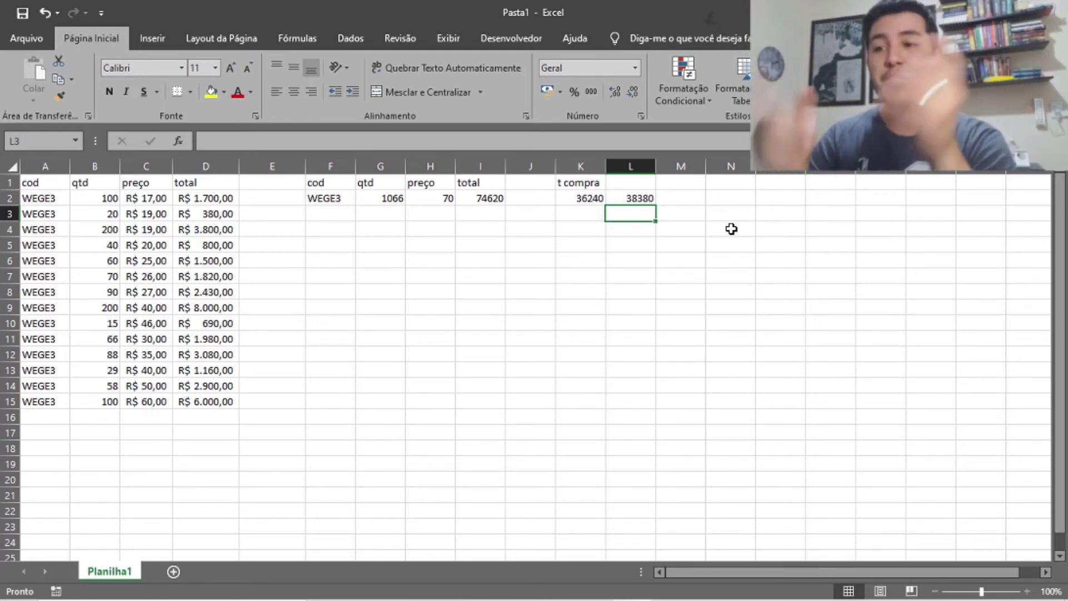
pyautogui.click(644, 195)
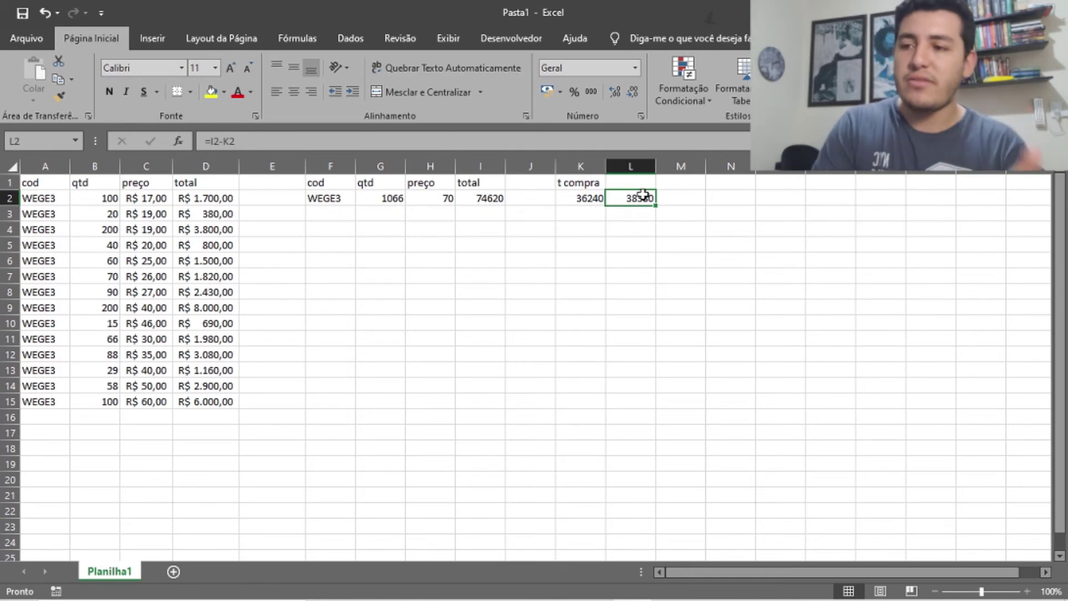
# Format M1 as a percentage and enter the rate 15% in it
pyautogui.click(746, 215)
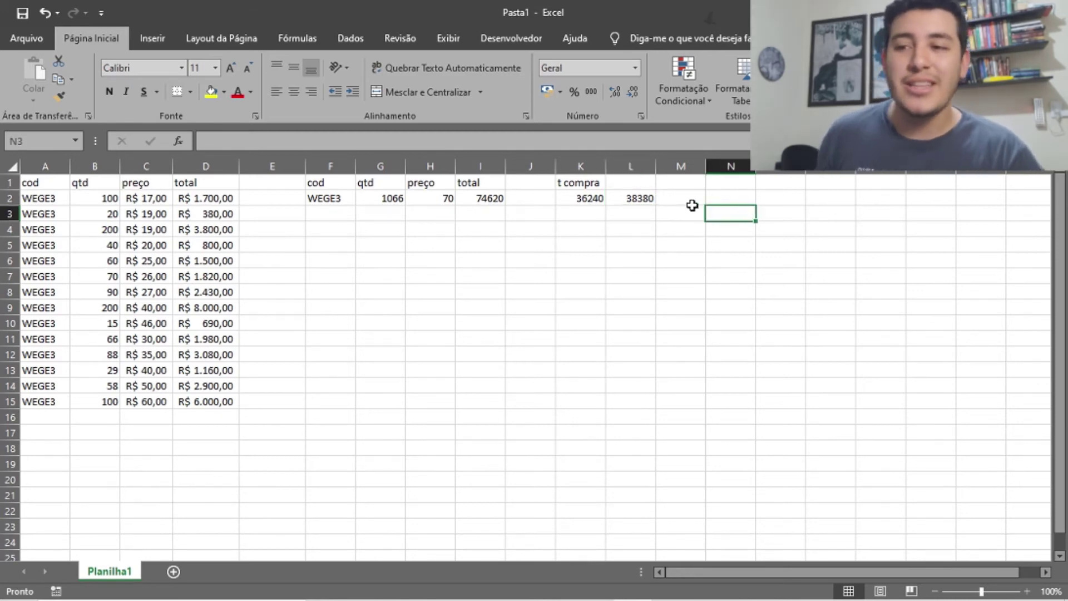
pyautogui.click(651, 202)
pyautogui.click(692, 181)
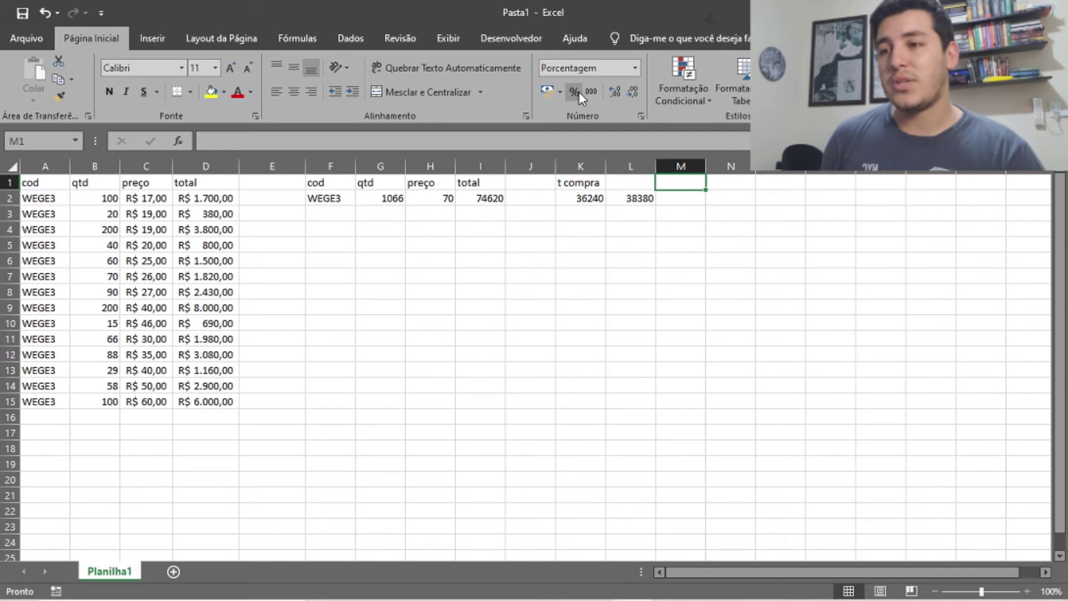
pyautogui.write('15')
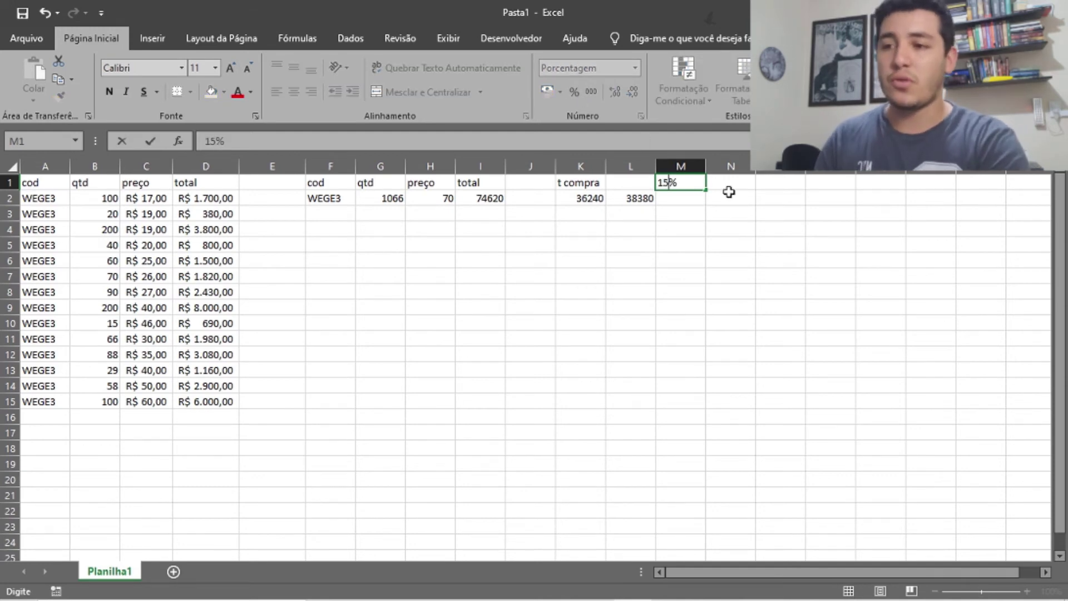
pyautogui.press('Return')
# Calculate 15% of the gain in M2 with the formula =L2*M1
pyautogui.write('=')
pyautogui.press('Left')
pyautogui.write('*')
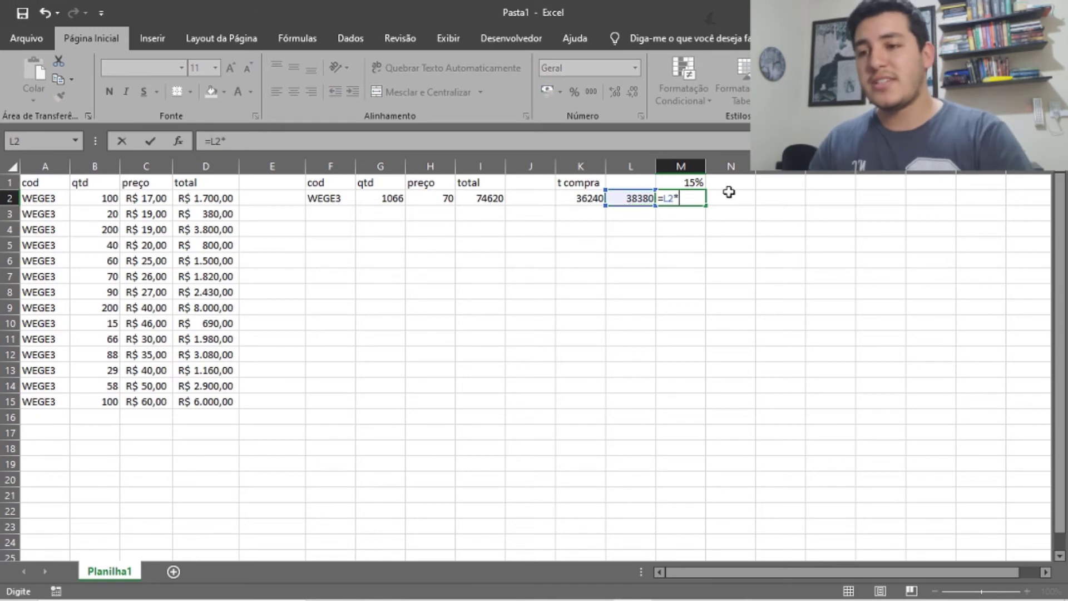
pyautogui.press('Up')
pyautogui.press('Return')
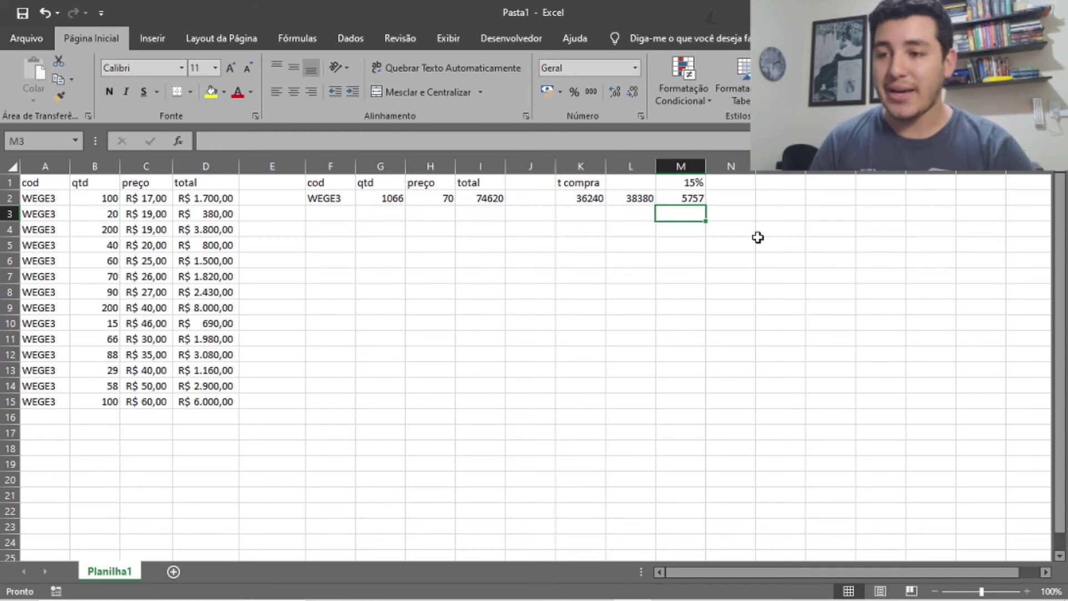
# Review the gain formula in L2 and the percentage calculation in M2
pyautogui.click(634, 198)
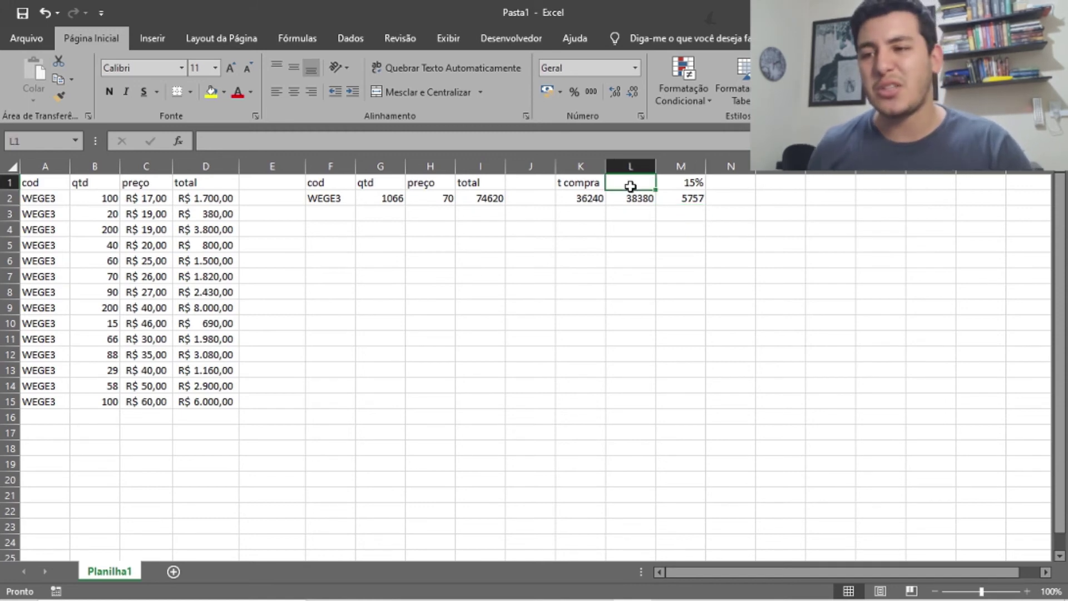
pyautogui.click(689, 199)
pyautogui.click(647, 199)
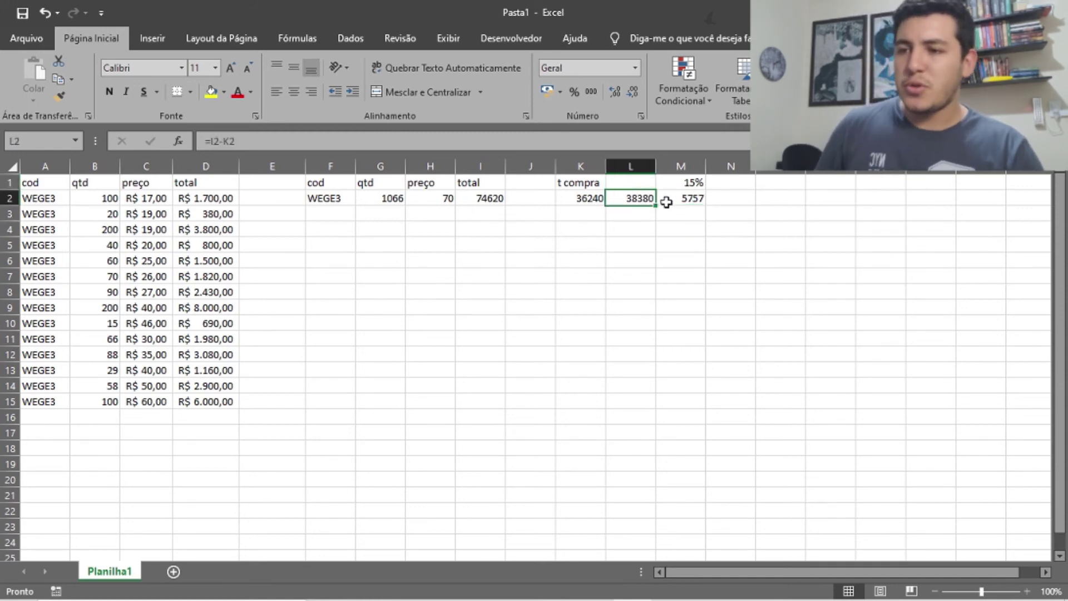
pyautogui.click(682, 200)
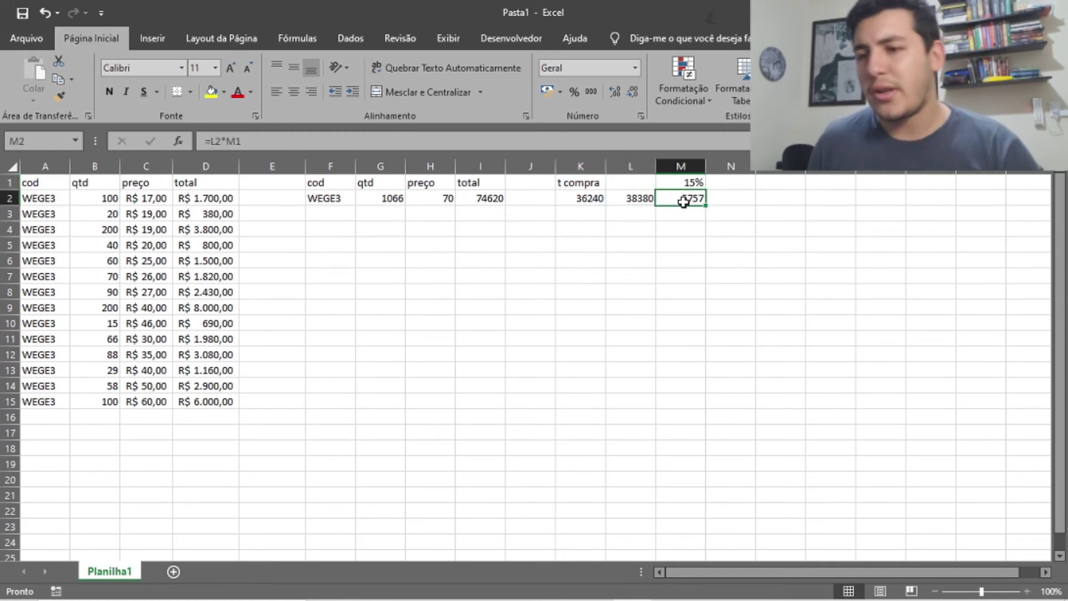
pyautogui.click(740, 202)
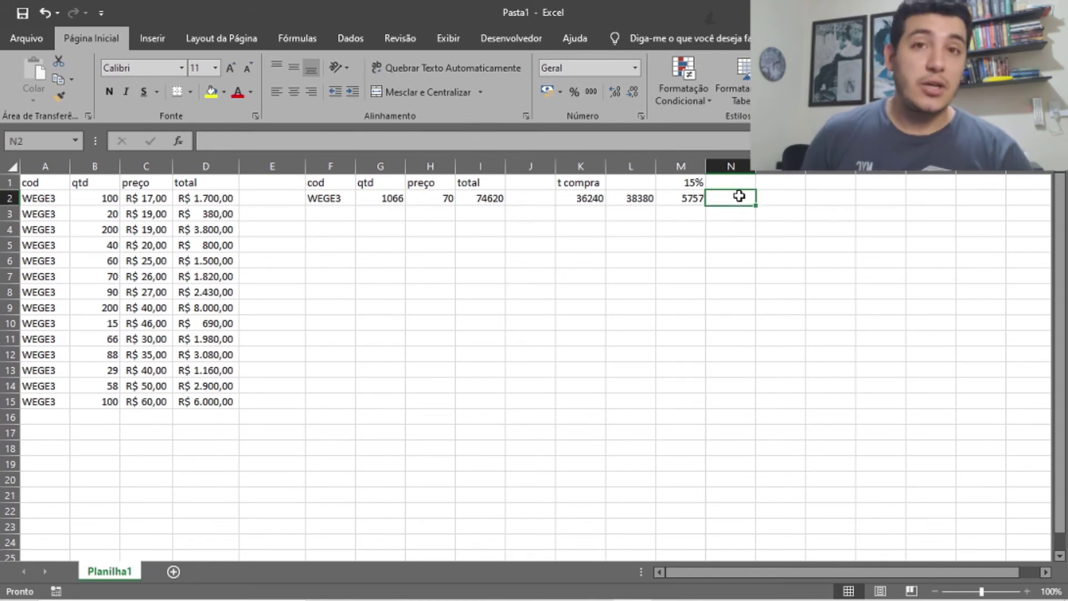
pyautogui.click(690, 200)
pyautogui.click(743, 224)
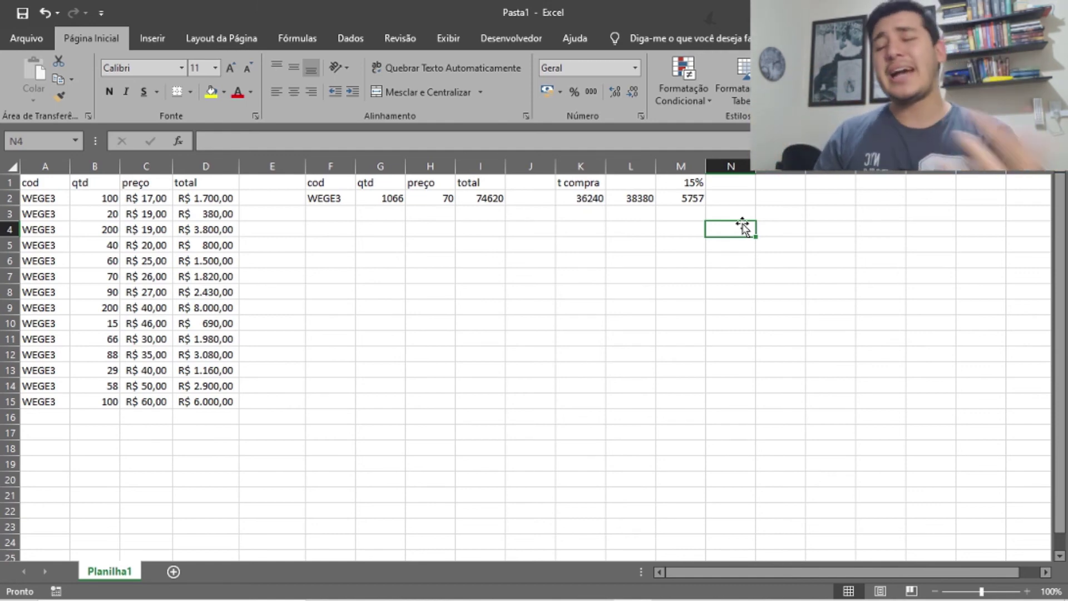
# Switch to the Bom Investidor YouTube page in Google Chrome
pyautogui.hotkey('alt', 'Tab')
pyautogui.hotkey('alt', 'Tab')
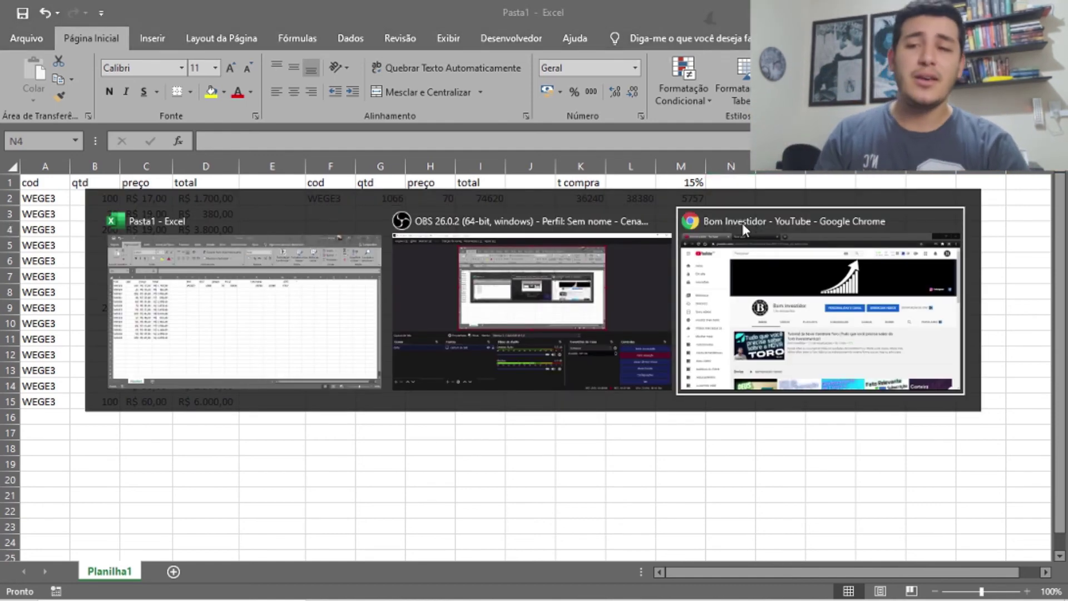